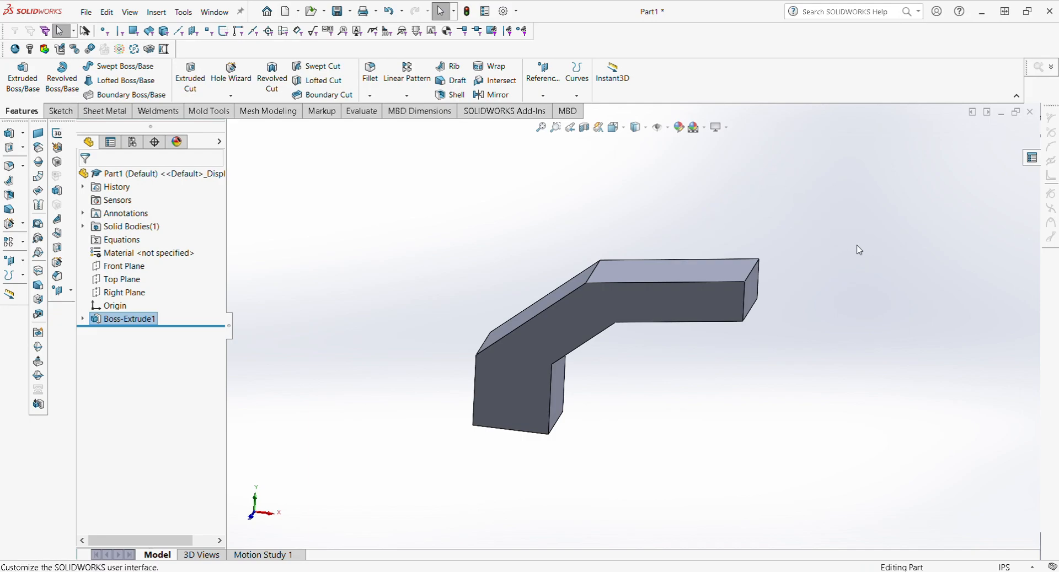
# Step: Load the SOLIDWORKS Simulation add-in
pyautogui.click(799, 221)
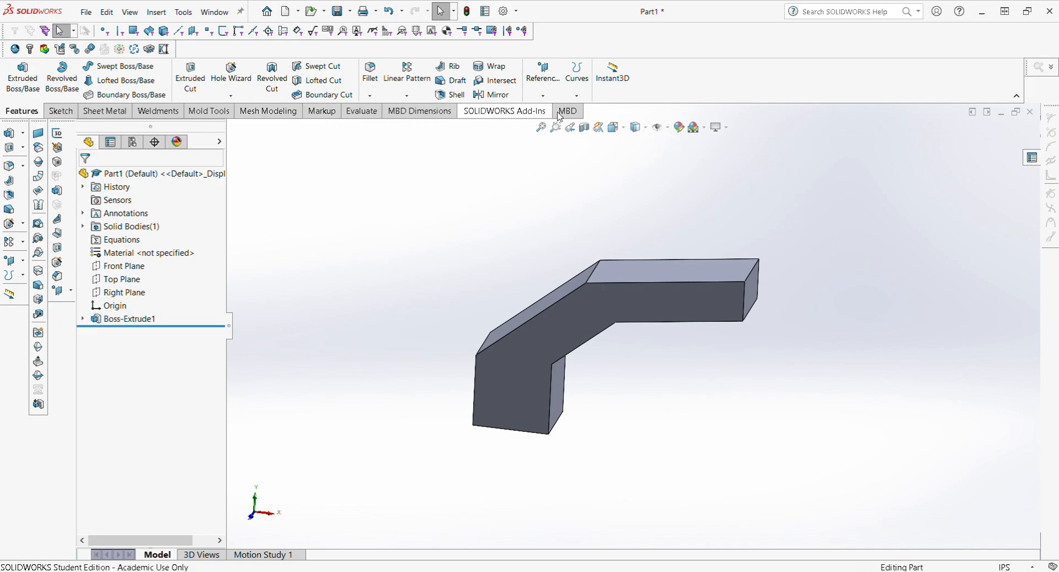
pyautogui.click(505, 113)
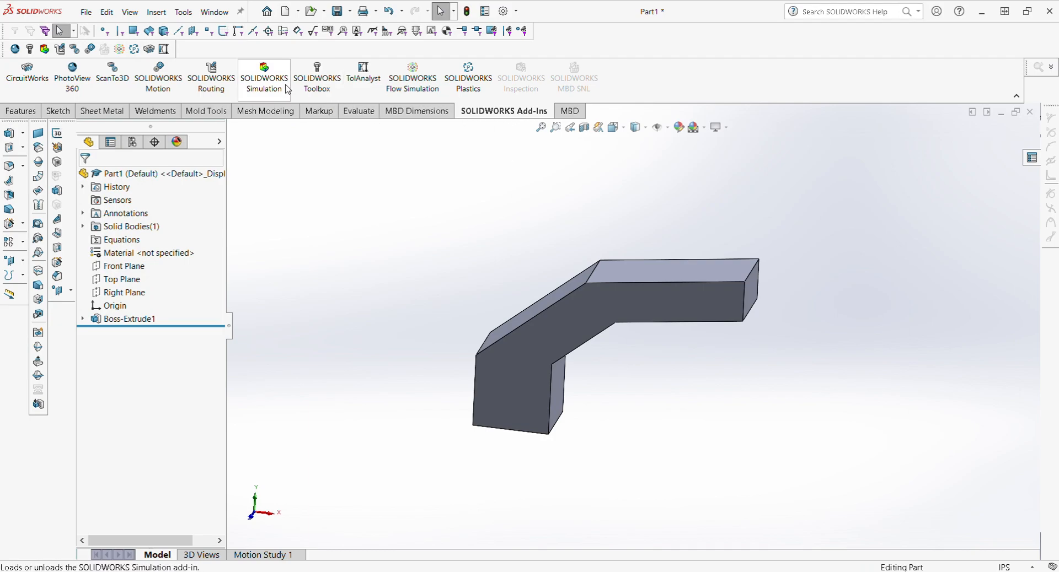
pyautogui.click(267, 84)
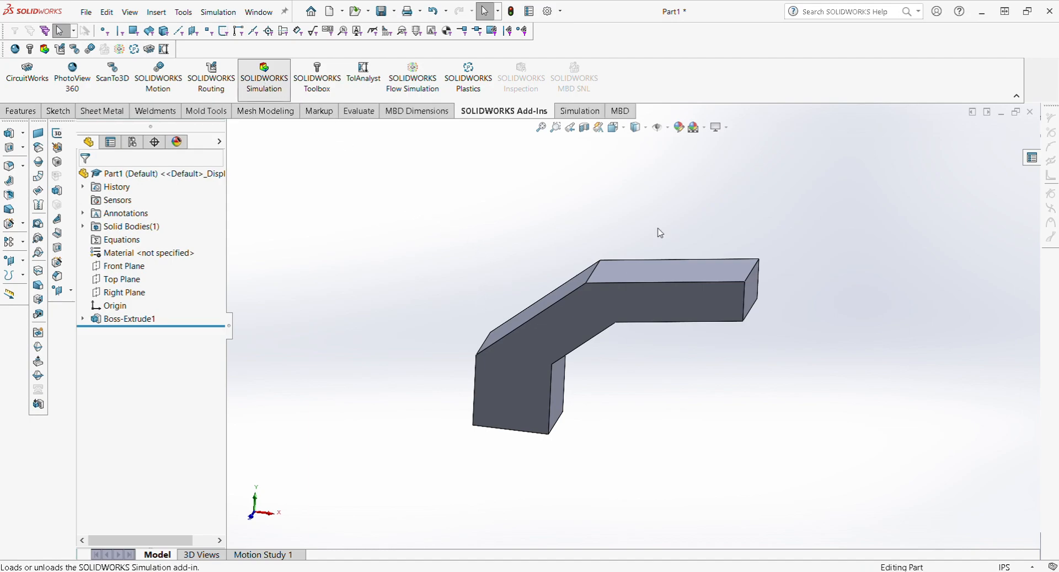
pyautogui.click(416, 111)
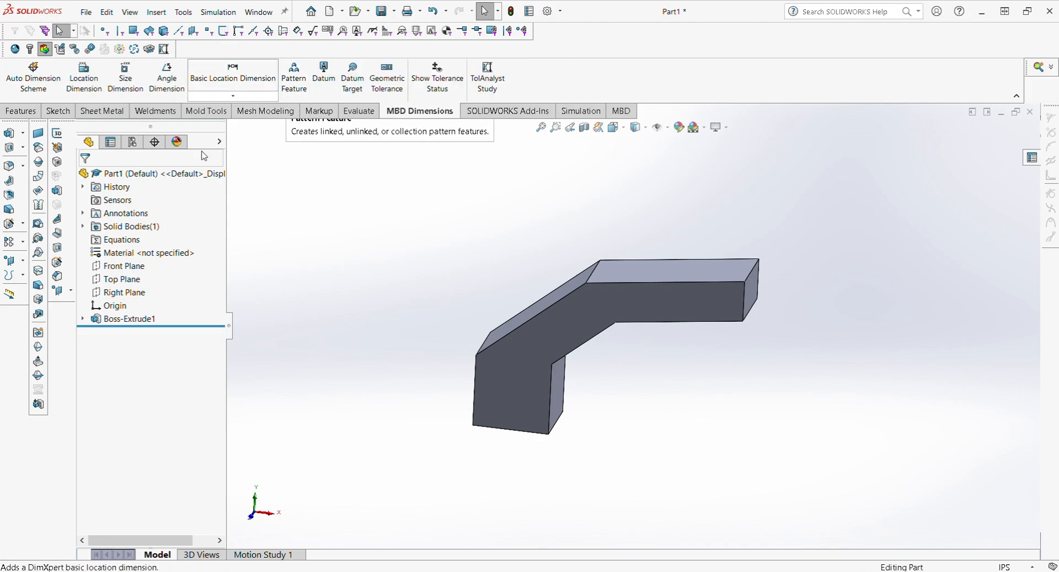
pyautogui.click(491, 111)
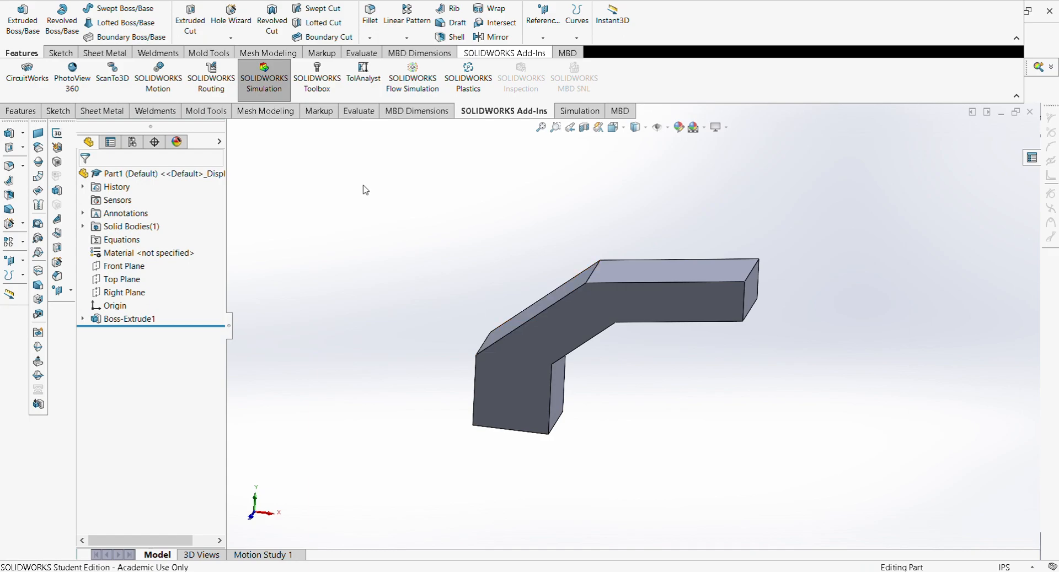
pyautogui.click(262, 82)
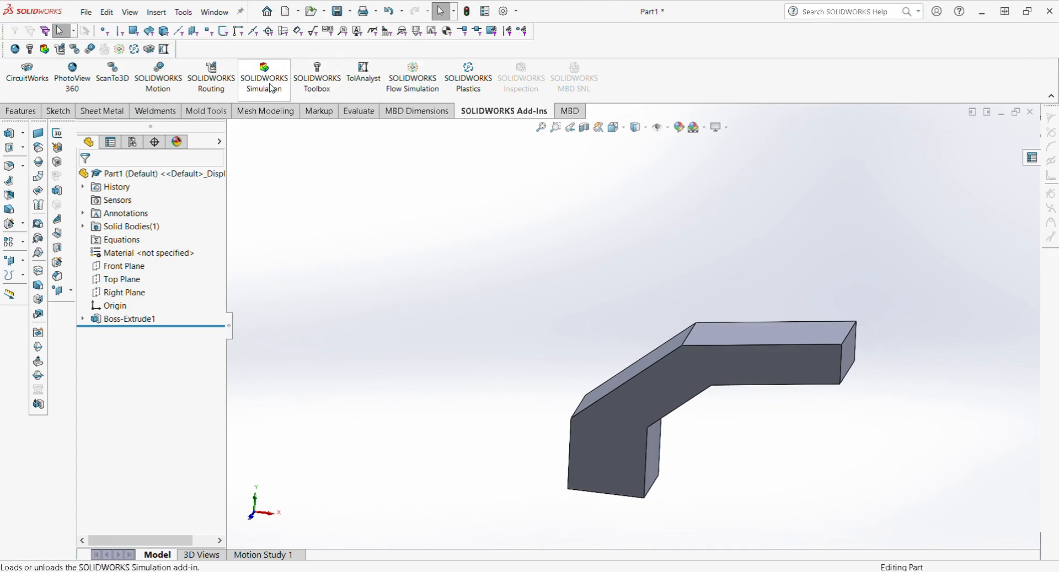
pyautogui.click(271, 89)
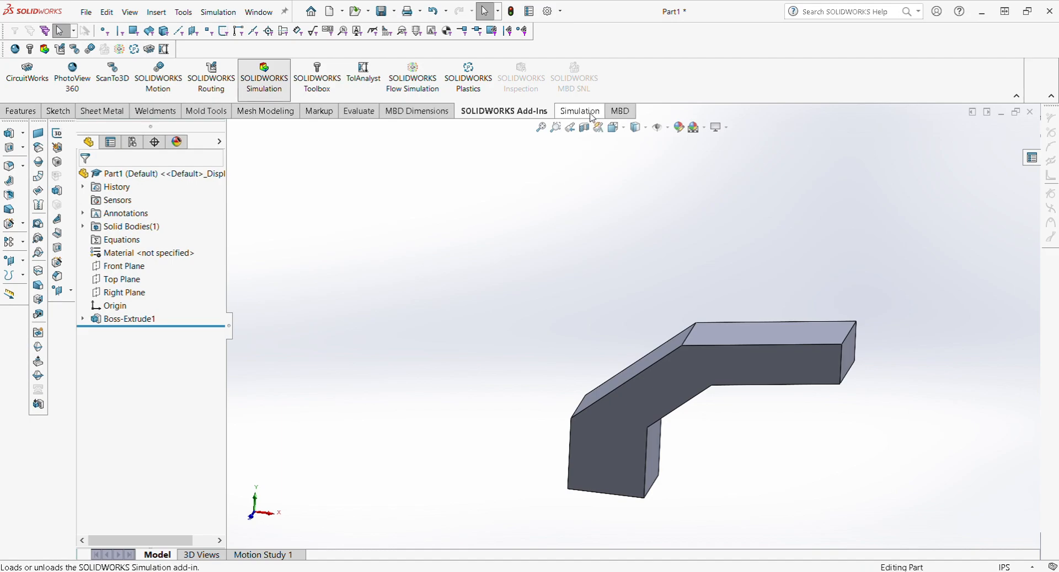
# Step: Create a static study named Tutorial and assign AISI 316 annealed stainless steel to the part
pyautogui.click(578, 112)
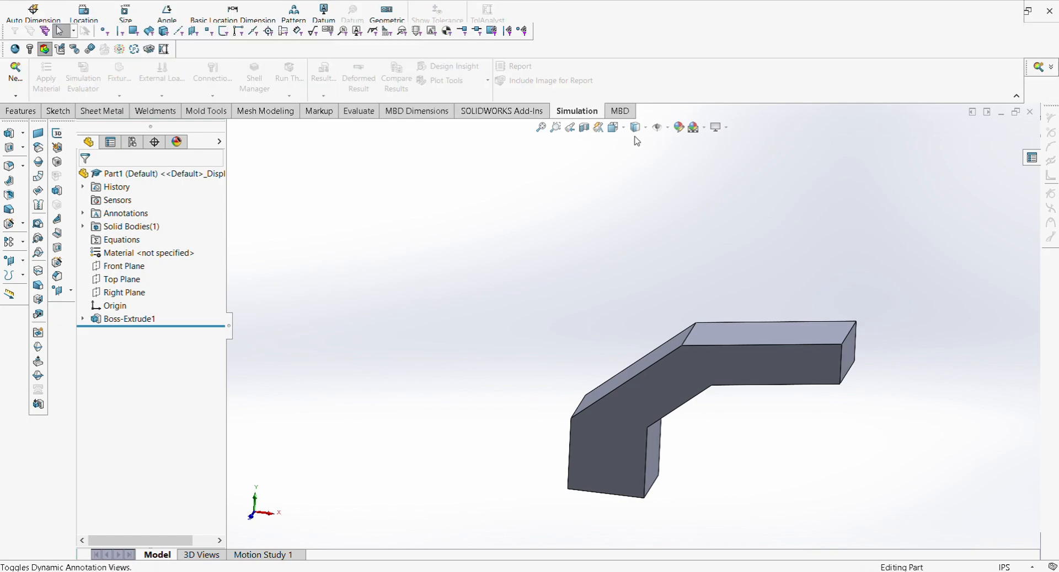
pyautogui.click(16, 78)
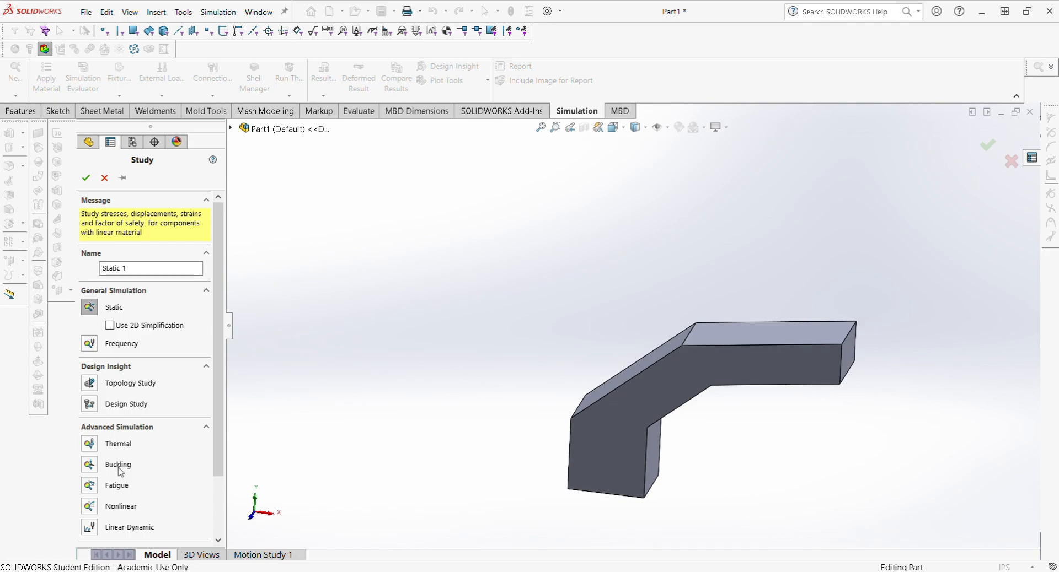
pyautogui.scroll(-3, 120, 470)
pyautogui.scroll(3, 122, 478)
pyautogui.moveTo(137, 266); pyautogui.dragTo(94, 268)
pyautogui.write('Tutorial')
pyautogui.click(85, 178)
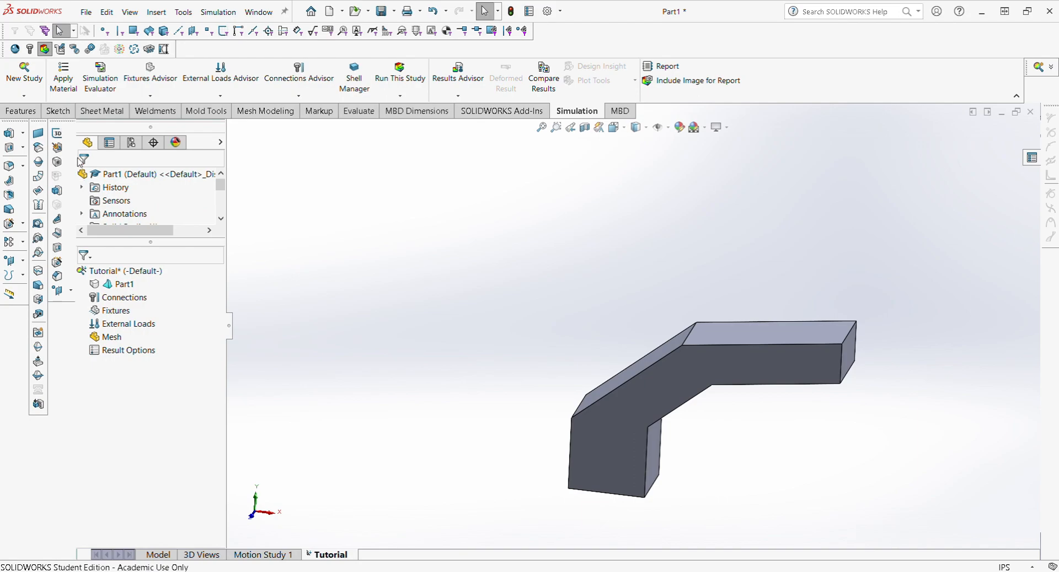
pyautogui.click(68, 89)
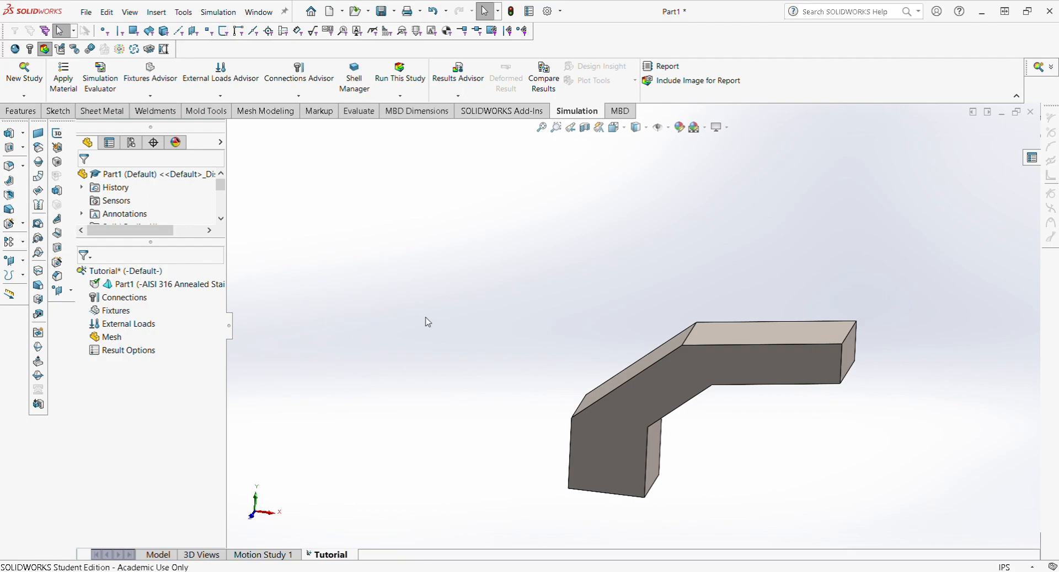
# Step: Start a Fixed Geometry fixture and select the bottom face of the bracket's vertical leg
pyautogui.moveTo(746, 390); pyautogui.dragTo(711, 361, button='middle')
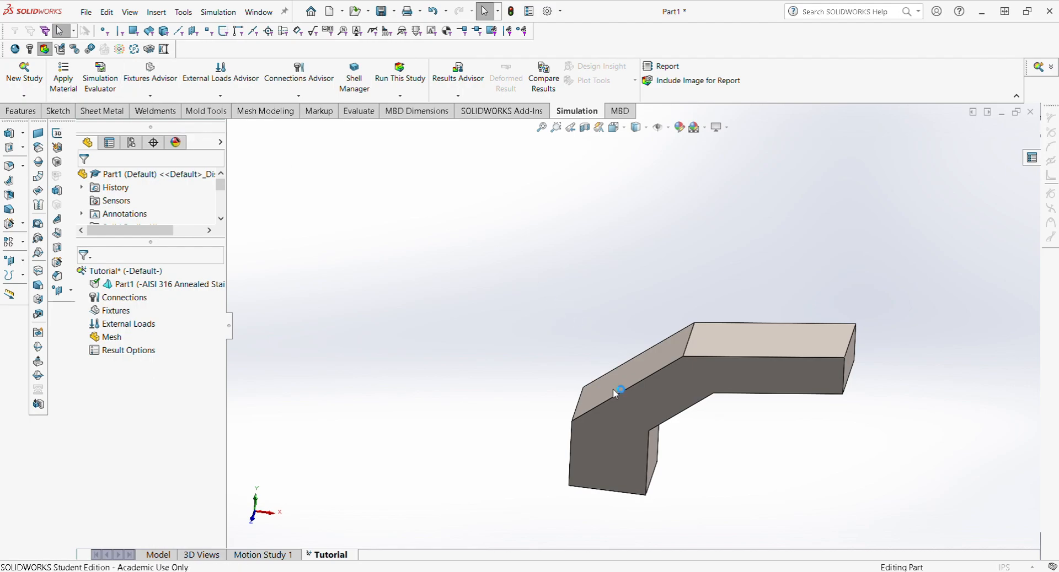
pyautogui.moveTo(612, 442); pyautogui.dragTo(647, 284, button='middle')
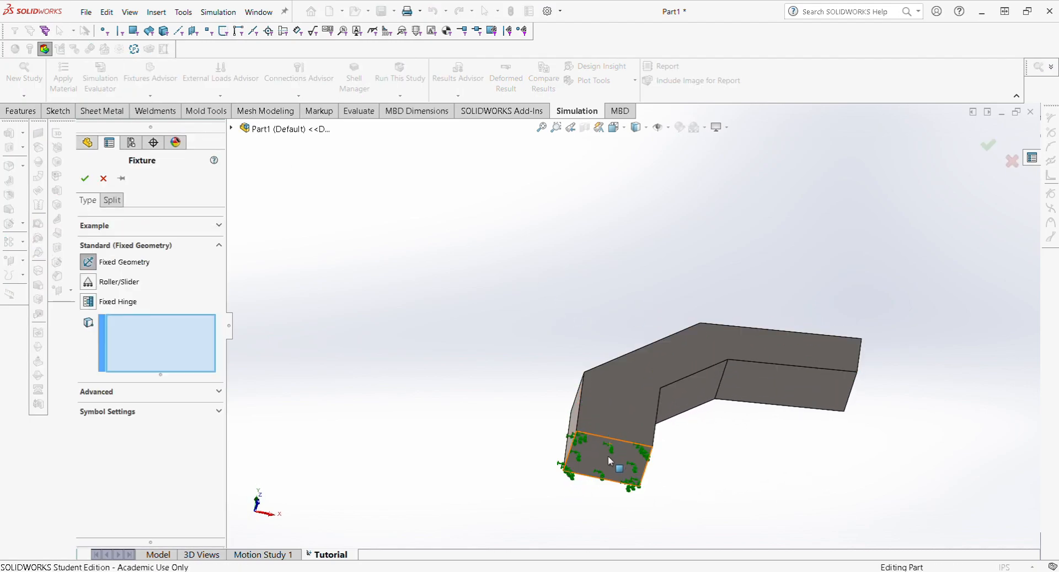
pyautogui.click(607, 468)
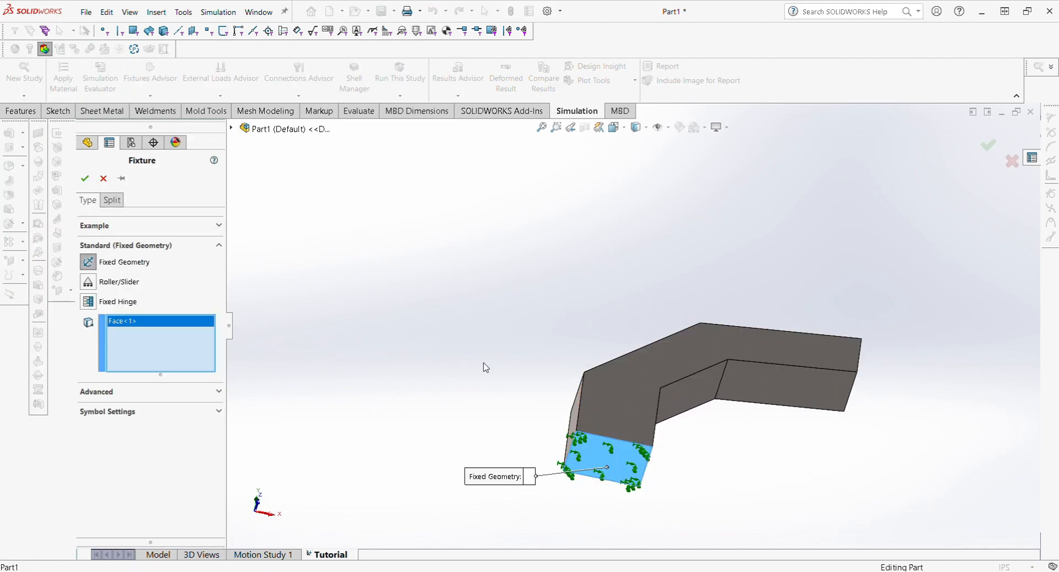
pyautogui.moveTo(544, 354); pyautogui.dragTo(536, 491, button='middle')
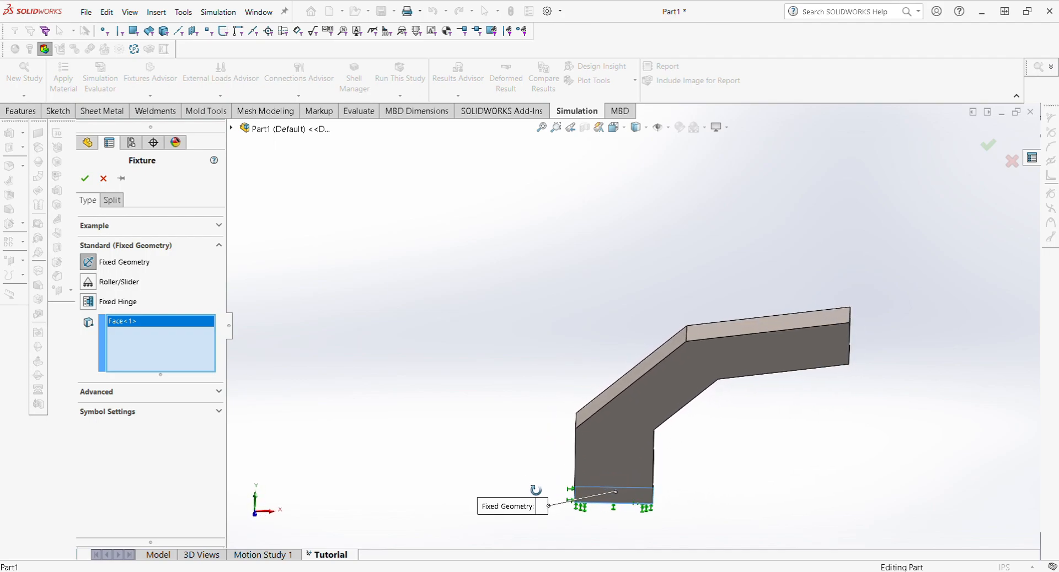
pyautogui.scroll(-8, 596, 402)
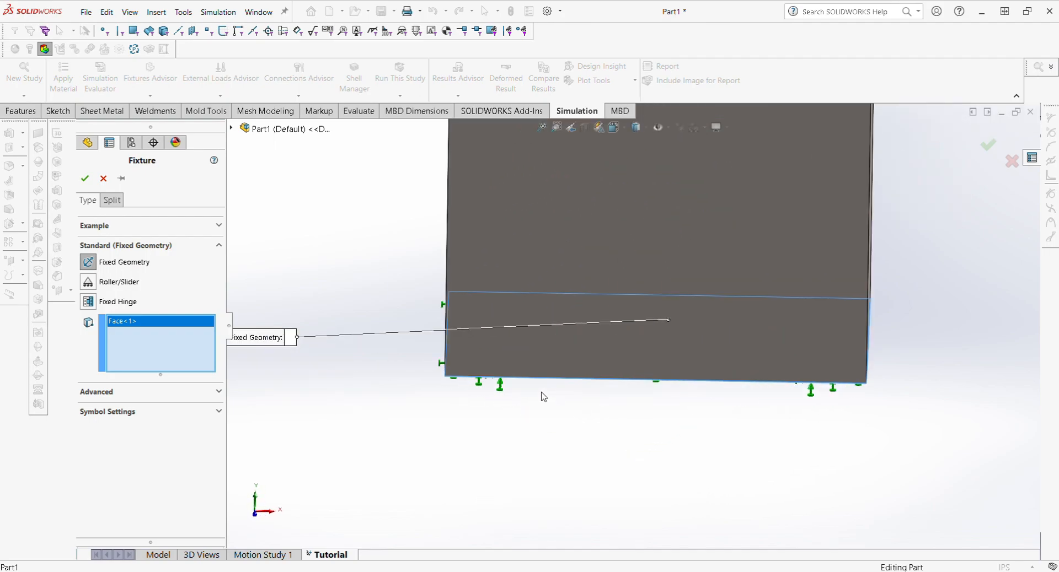
pyautogui.moveTo(542, 396); pyautogui.dragTo(542, 293, button='middle')
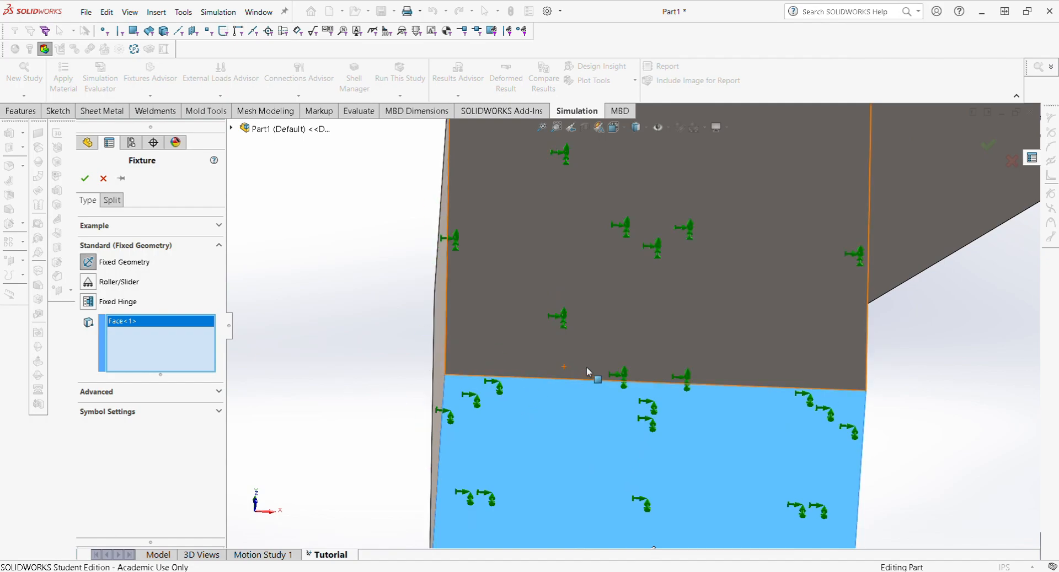
# Step: Try the Roller/Slider and Fixed Hinge fixture types on the leg's bottom face
pyautogui.click(87, 282)
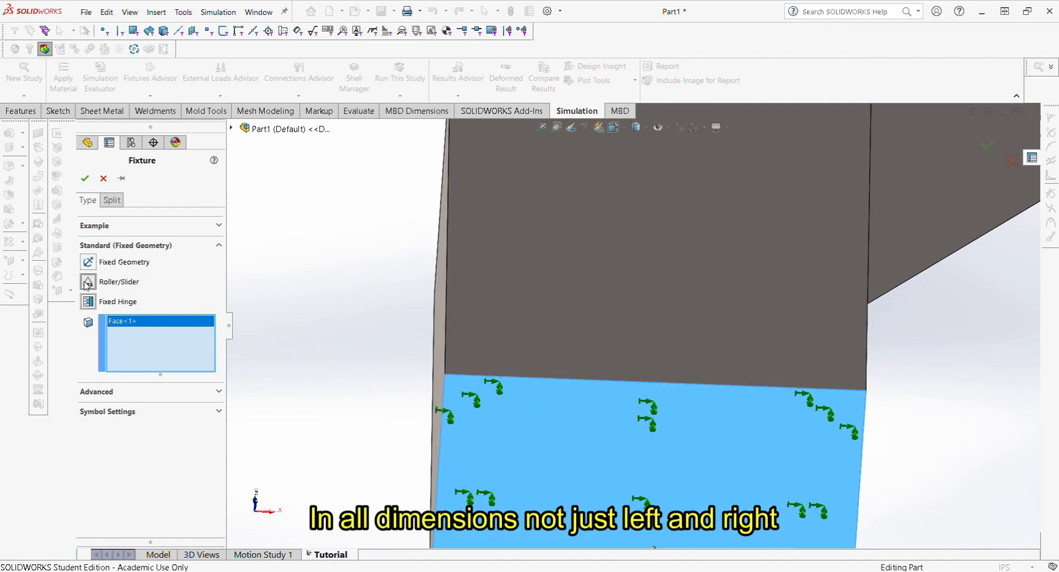
pyautogui.moveTo(507, 394); pyautogui.dragTo(512, 471, button='middle')
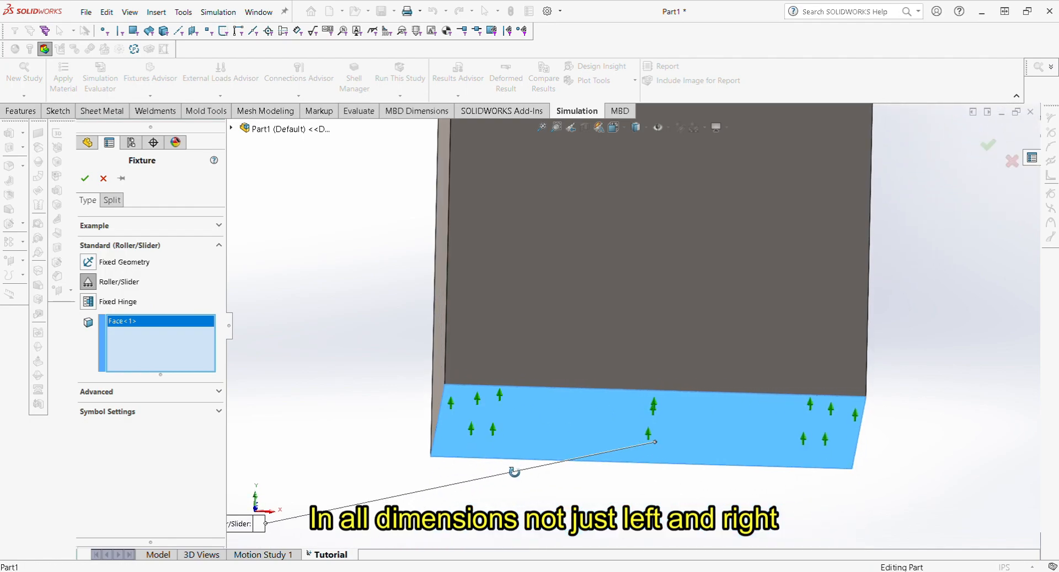
pyautogui.click(88, 302)
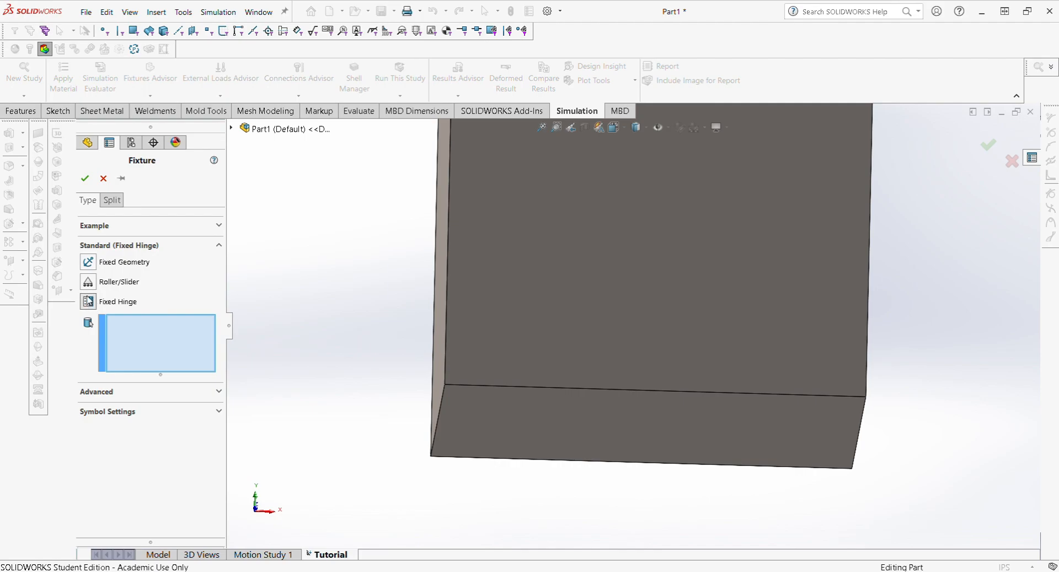
# Step: Switch the fixture type to Fixed Geometry, fix the vertical leg's bottom face and accept the fixture
pyautogui.click(87, 262)
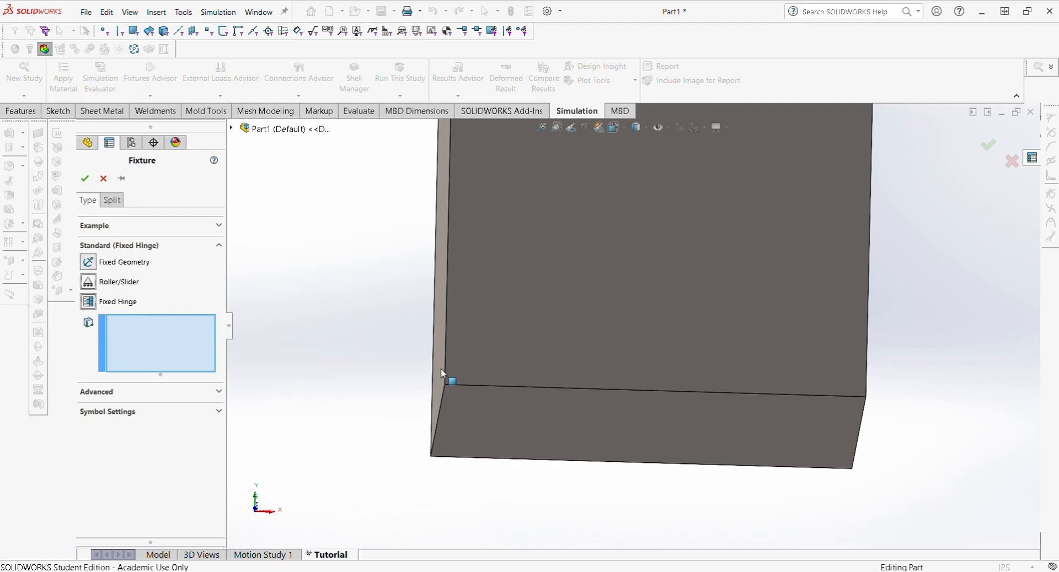
pyautogui.click(576, 424)
pyautogui.moveTo(406, 290); pyautogui.dragTo(552, 388, button='middle')
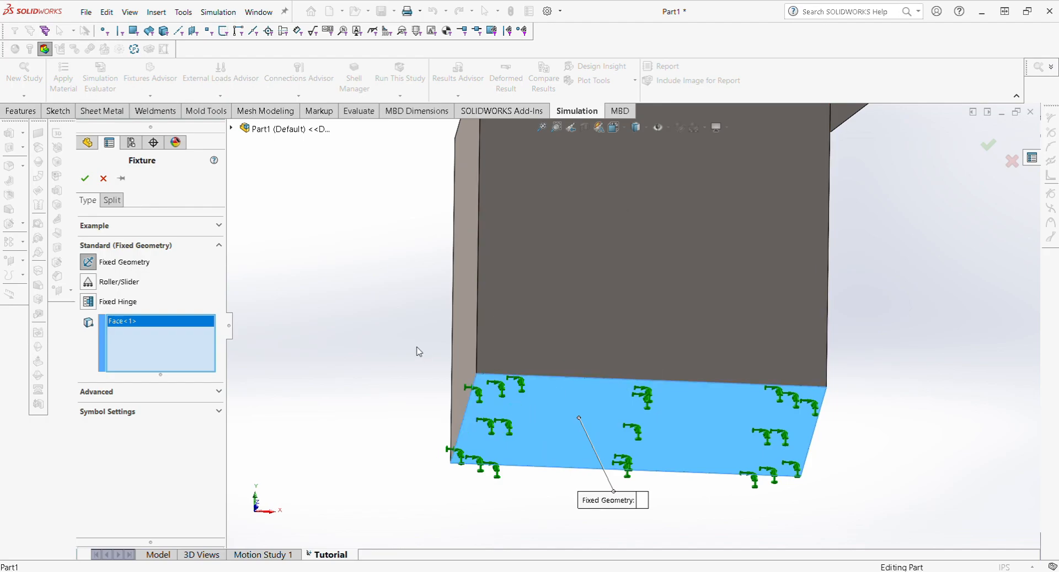
pyautogui.scroll(2, 375, 419)
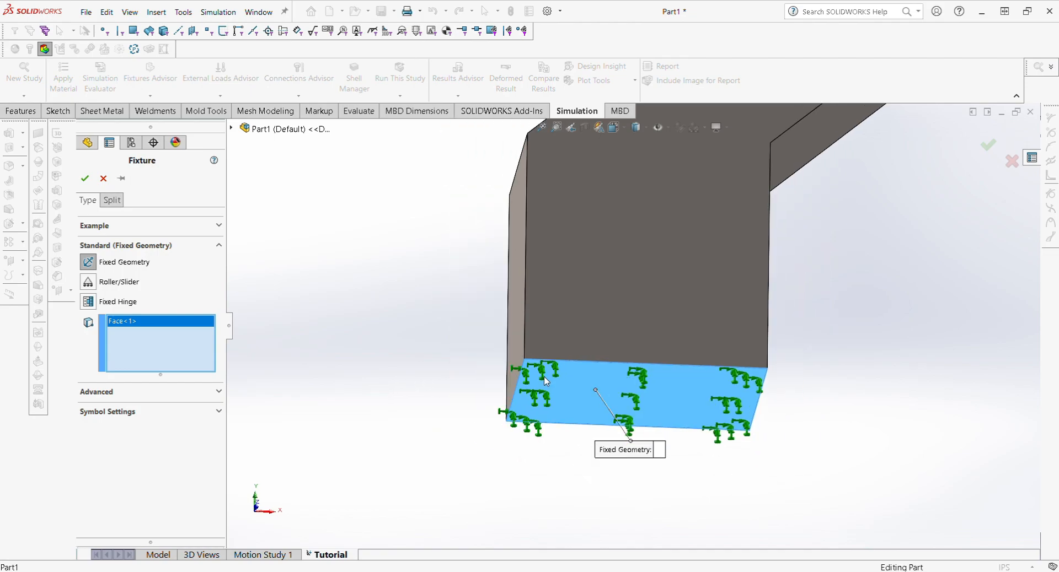
pyautogui.scroll(2, 462, 436)
pyautogui.scroll(2, 577, 449)
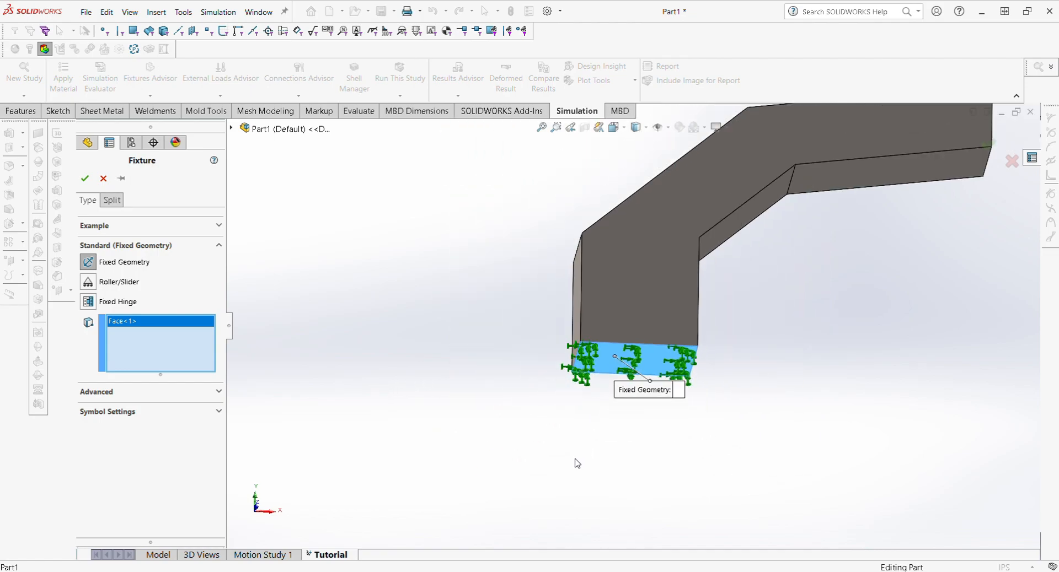
pyautogui.moveTo(578, 464); pyautogui.dragTo(683, 353, button='middle')
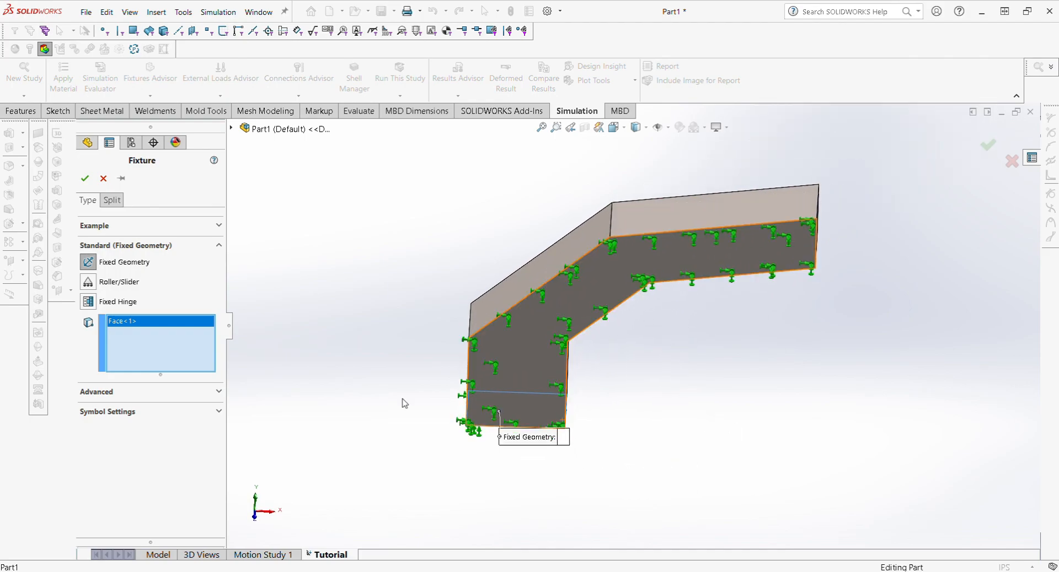
pyautogui.click(85, 178)
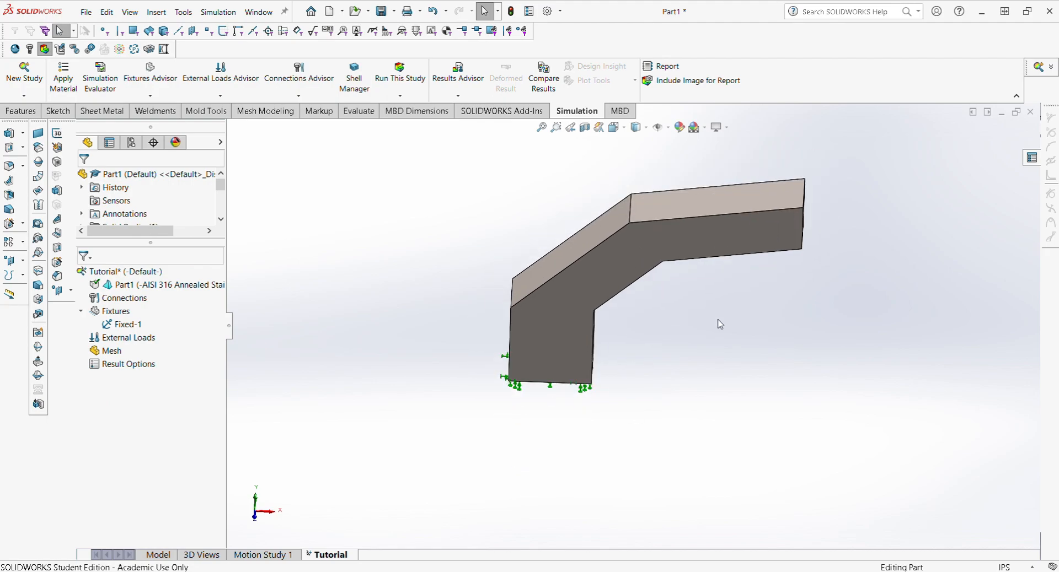
# Step: Add a downward gravity load of 9.81 m/s^2 to the study, referenced to the Top Plane
pyautogui.keyDown('ctrl'); pyautogui.moveTo(692, 274); pyautogui.dragTo(640, 315, button='middle'); pyautogui.keyUp('ctrl')
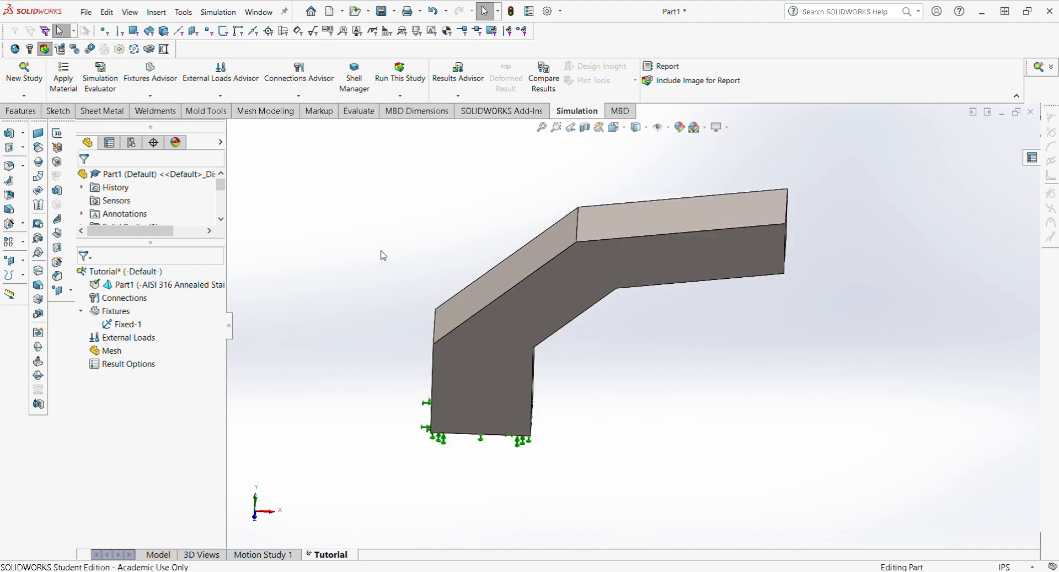
pyautogui.click(487, 419)
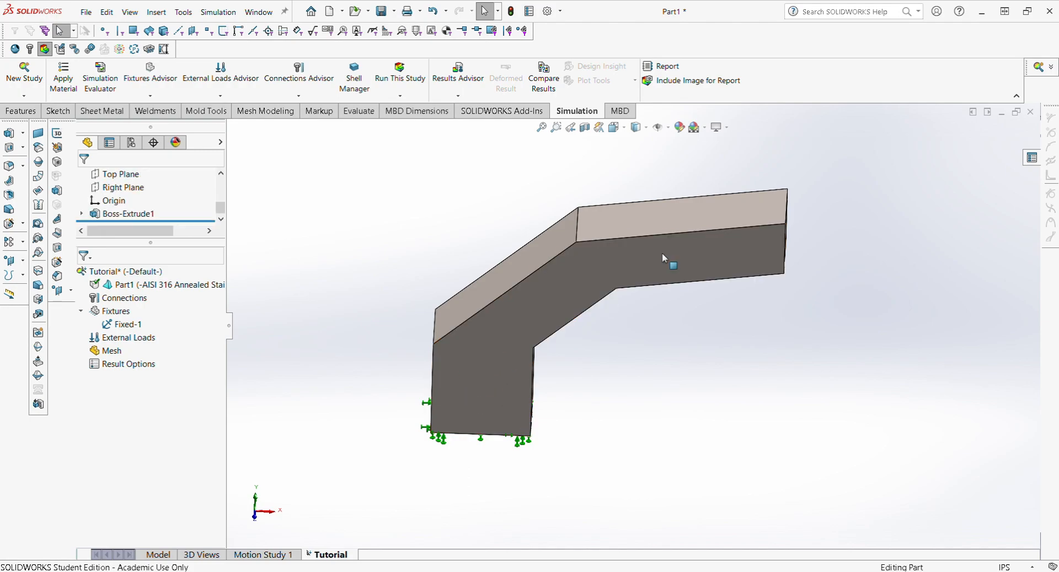
pyautogui.moveTo(732, 243); pyautogui.dragTo(524, 191, button='middle')
pyautogui.click(145, 97)
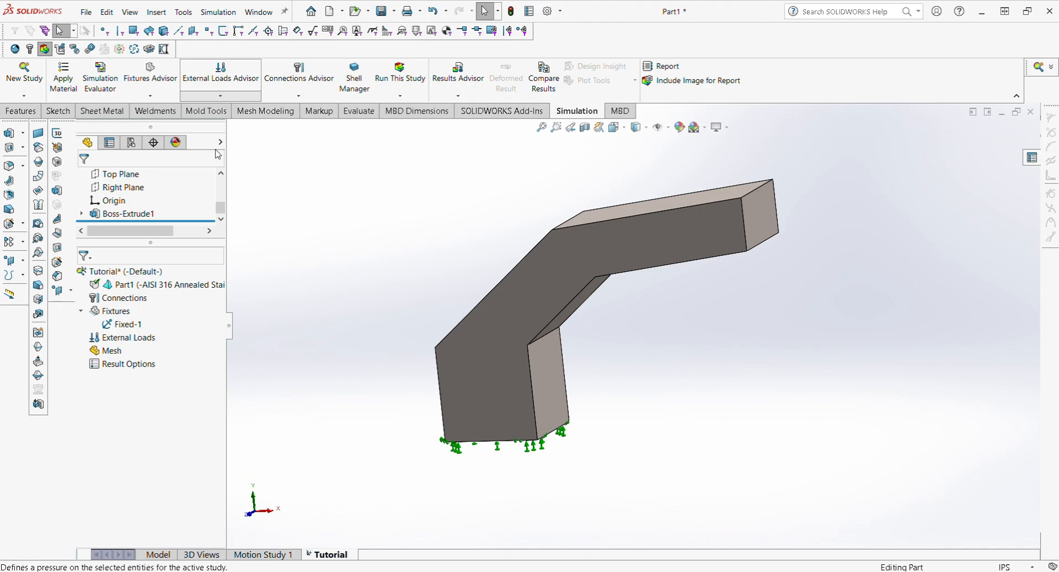
pyautogui.click(220, 172)
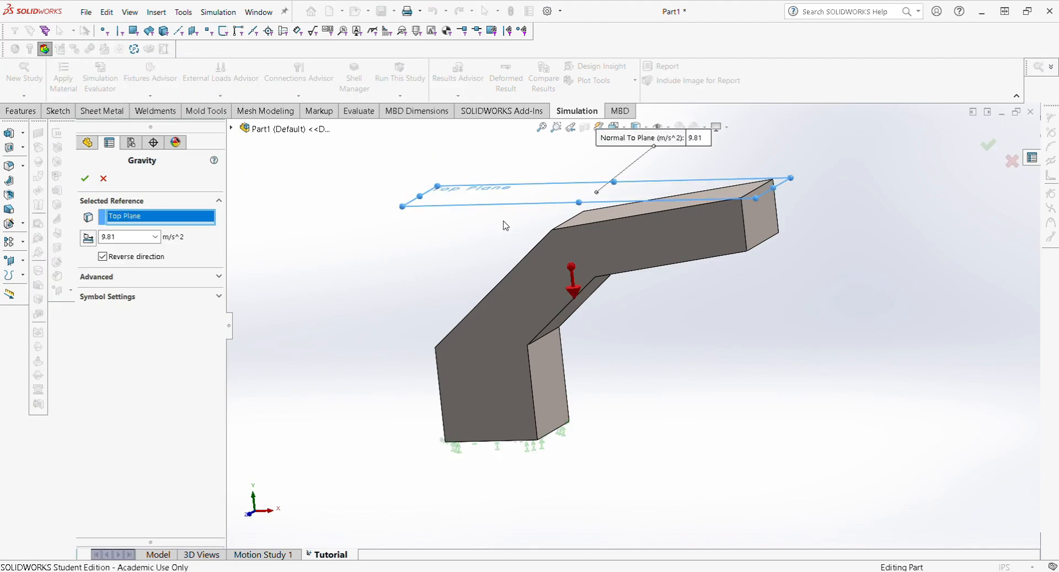
pyautogui.moveTo(687, 272)
pyautogui.mouseDown(button='middle')
pyautogui.moveTo(726, 333)
pyautogui.moveTo(683, 279)
pyautogui.mouseUp(button='middle')
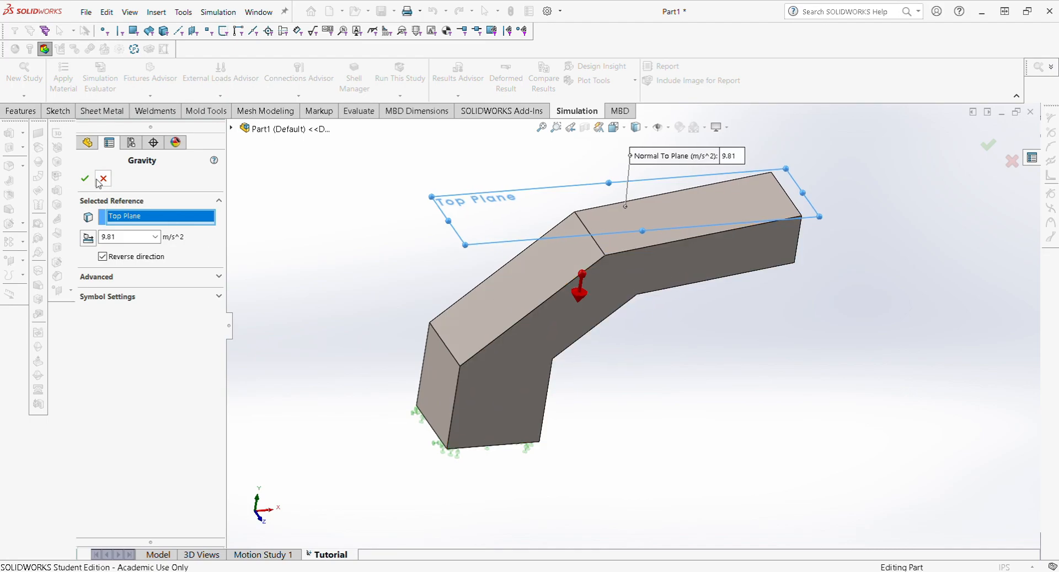
pyautogui.press('Return')
# Step: Start a Pressure load acting normal to the top face of the bracket's horizontal arm
pyautogui.moveTo(524, 300); pyautogui.dragTo(267, 197, button='middle')
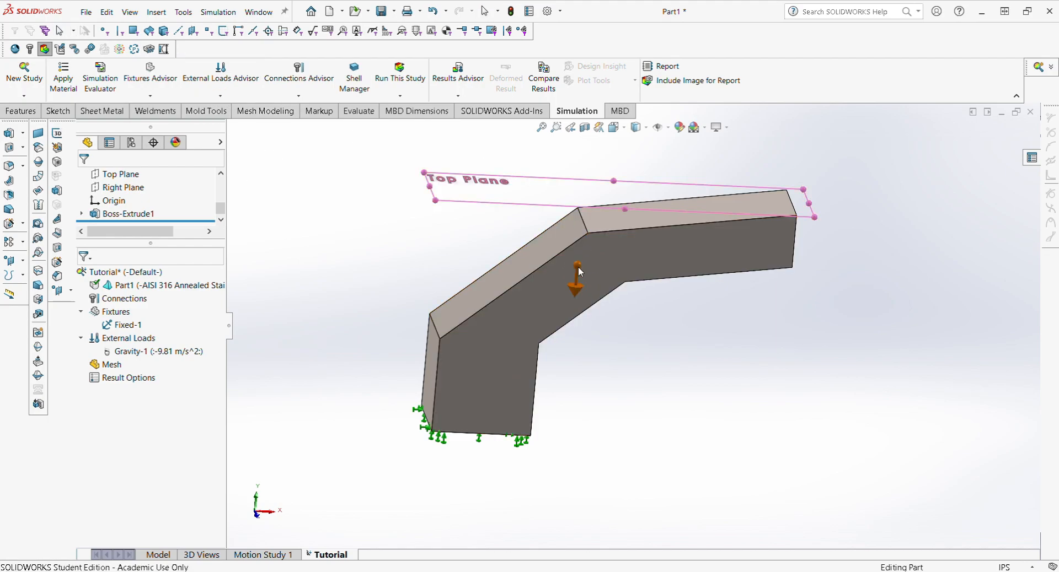
pyautogui.moveTo(681, 286); pyautogui.dragTo(480, 286, button='middle')
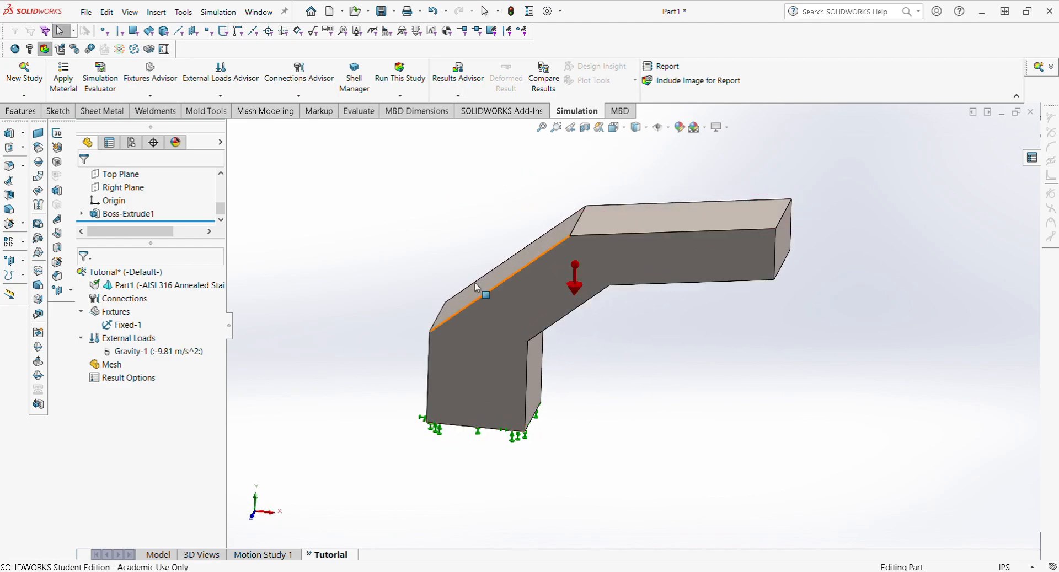
pyautogui.click(212, 99)
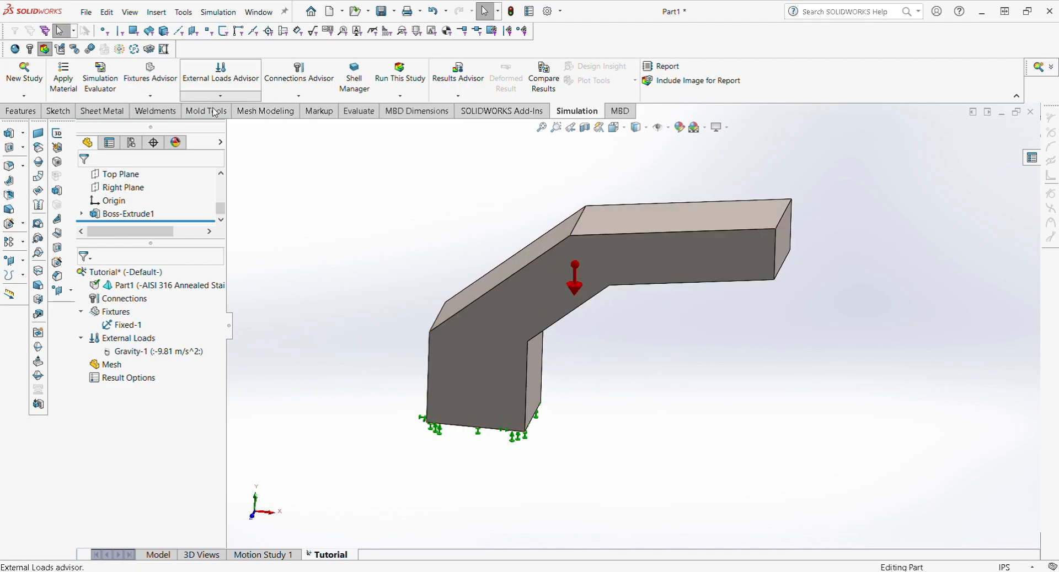
pyautogui.click(214, 159)
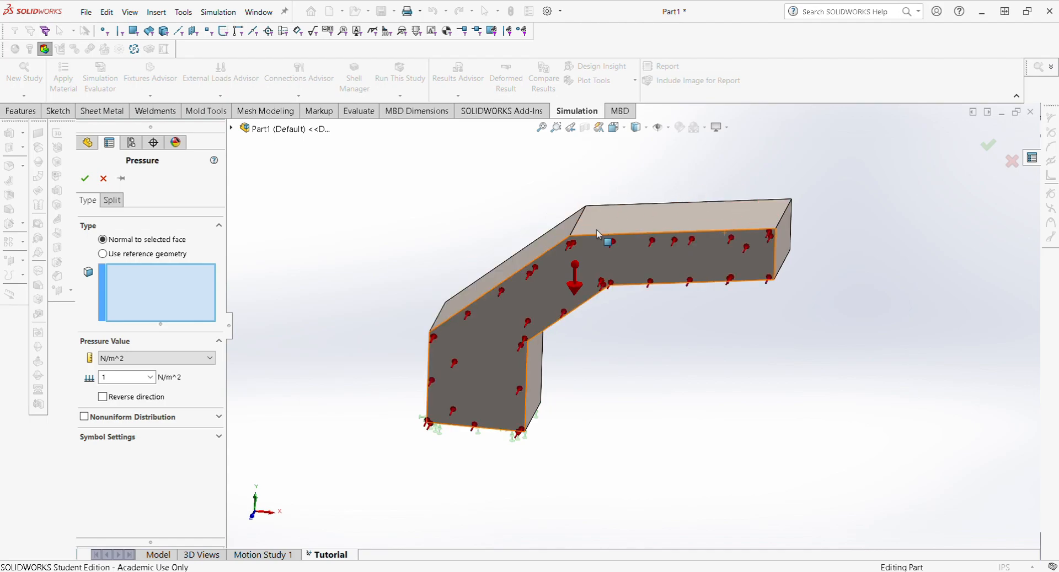
pyautogui.click(699, 224)
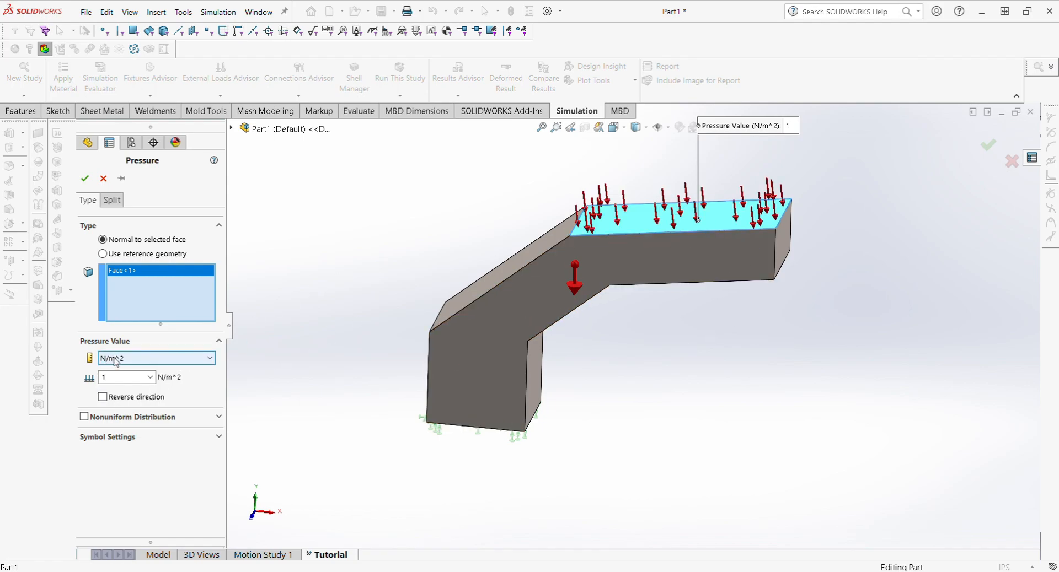
# Step: Change the pressure unit to psi and set the pressure value to 230/3
pyautogui.press('Down')
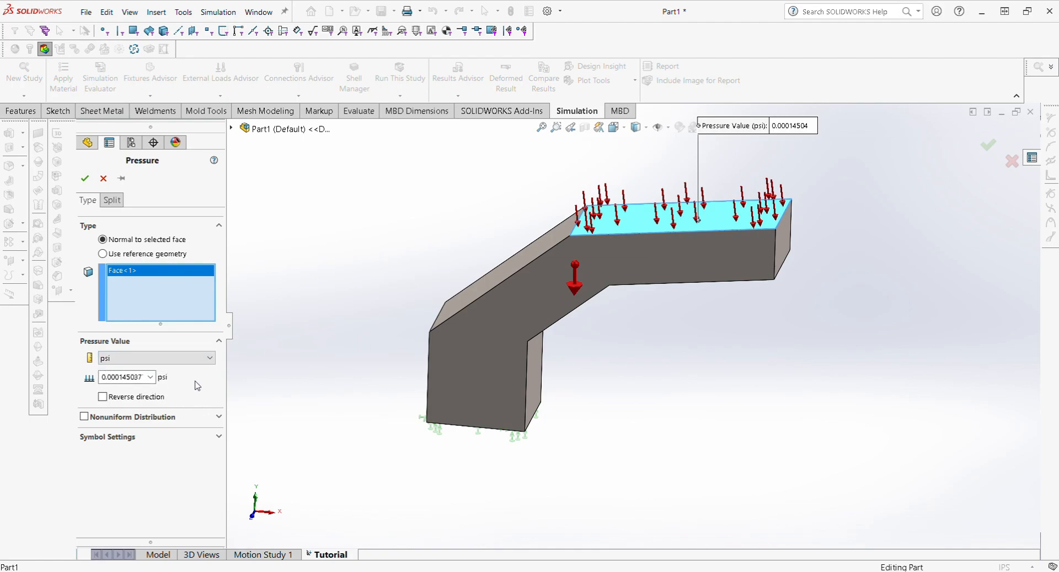
pyautogui.doubleClick(135, 380)
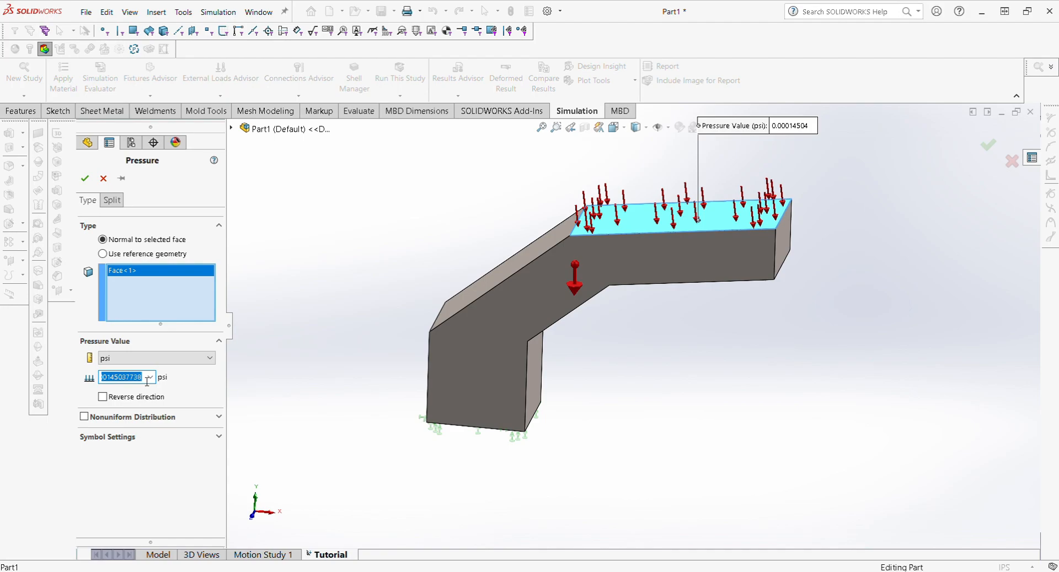
pyautogui.write('230/3')
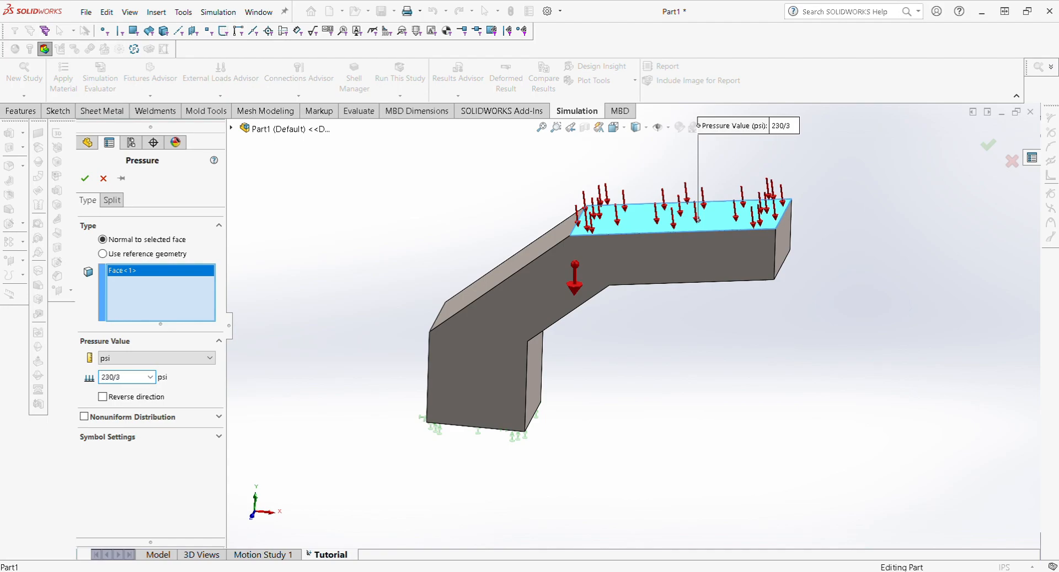
pyautogui.press('Return')
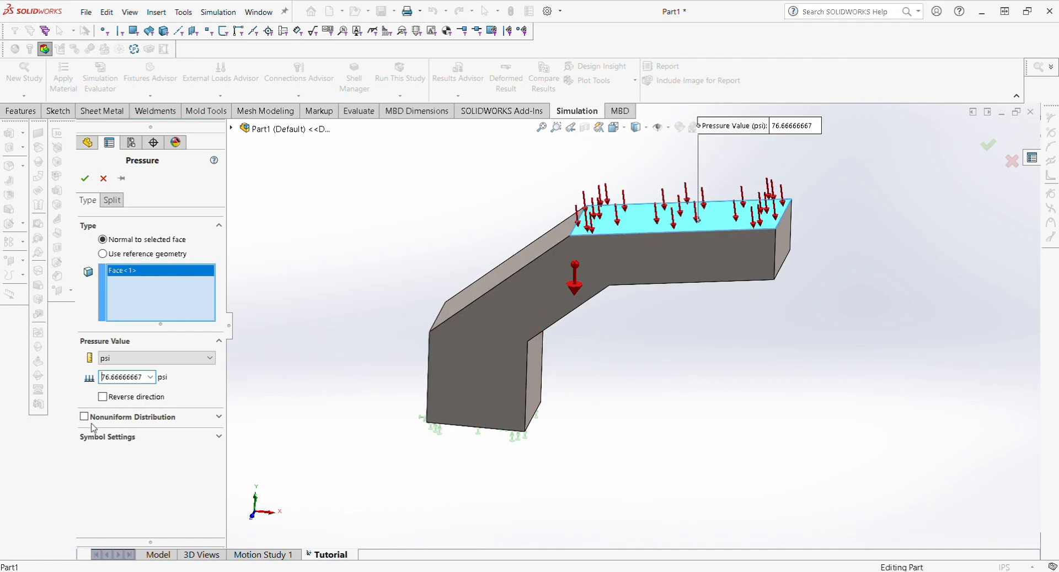
# Step: Try the reversed pressure direction, restore it to push down on the face, and accept the load without nonuniform distribution
pyautogui.click(102, 397)
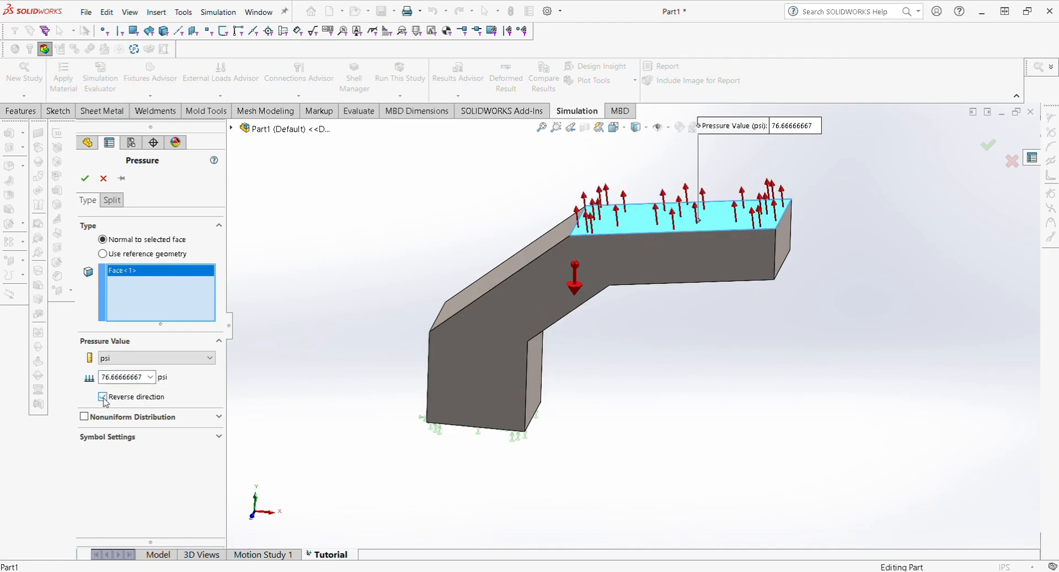
pyautogui.click(103, 397)
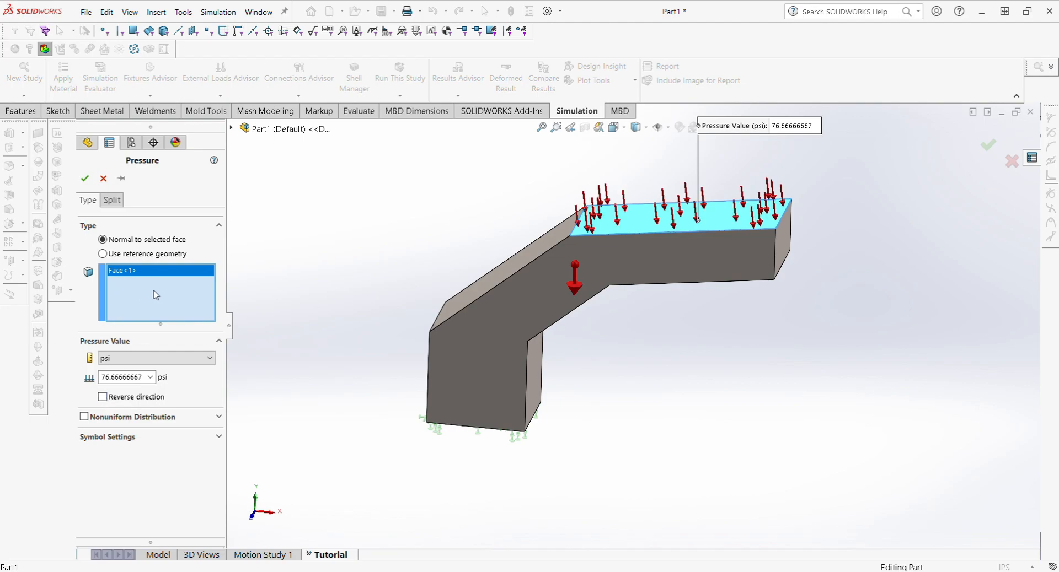
pyautogui.click(217, 419)
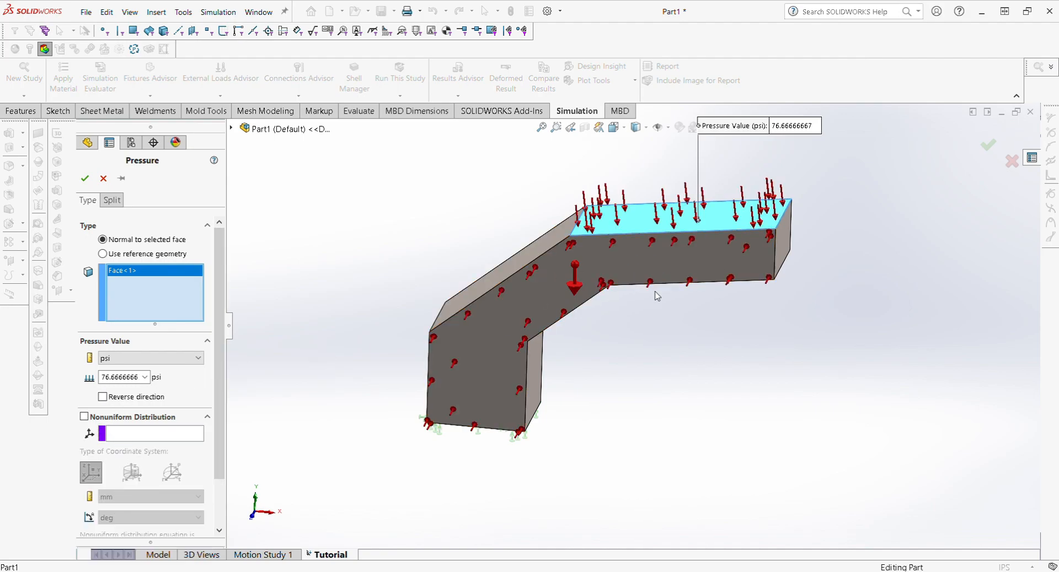
pyautogui.click(208, 417)
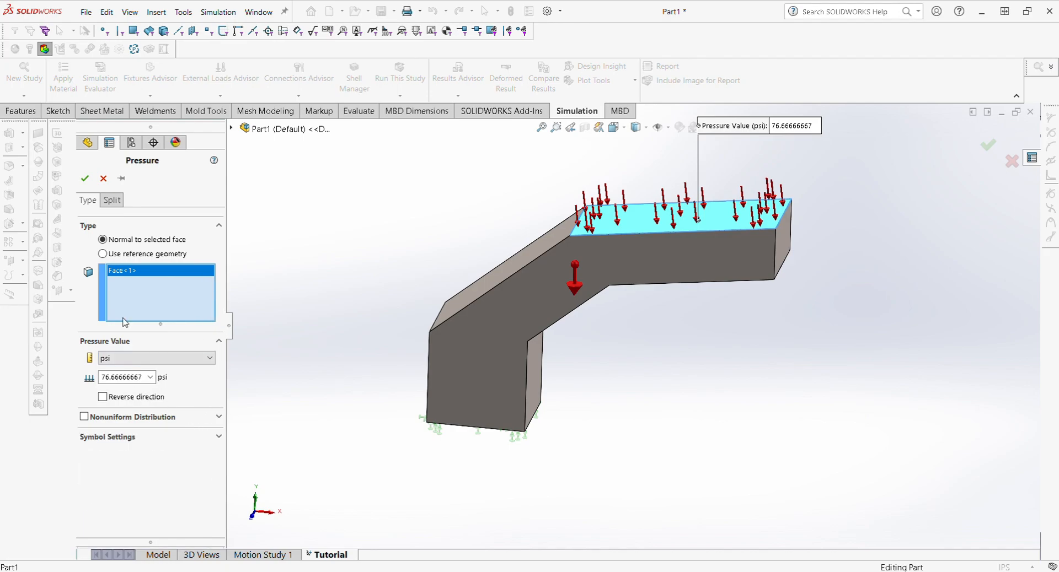
pyautogui.click(84, 178)
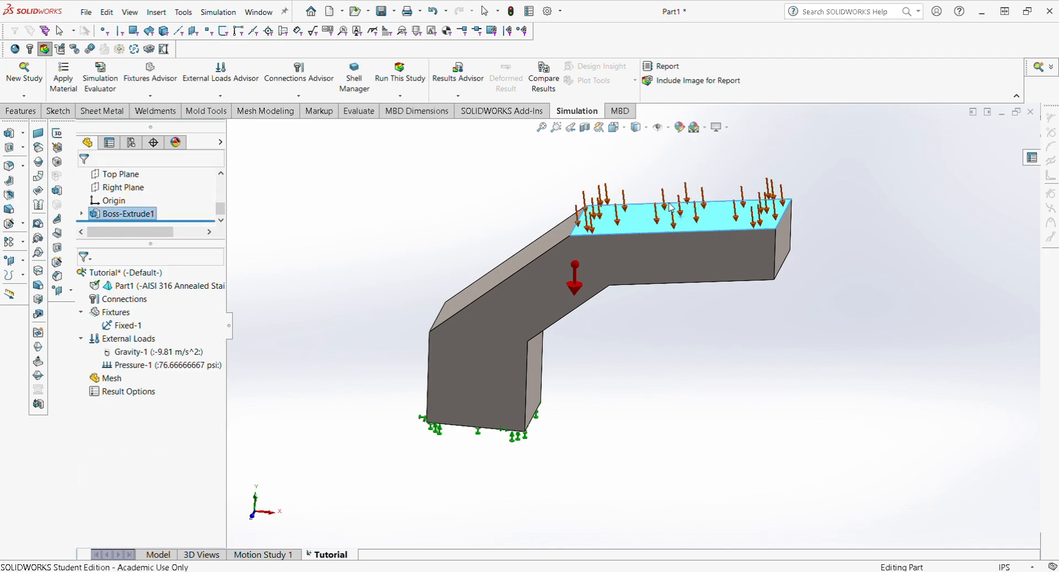
# Step: Run the static study to mesh the bracket and solve for its results
pyautogui.scroll(2, 634, 282)
pyautogui.scroll(-1, 772, 259)
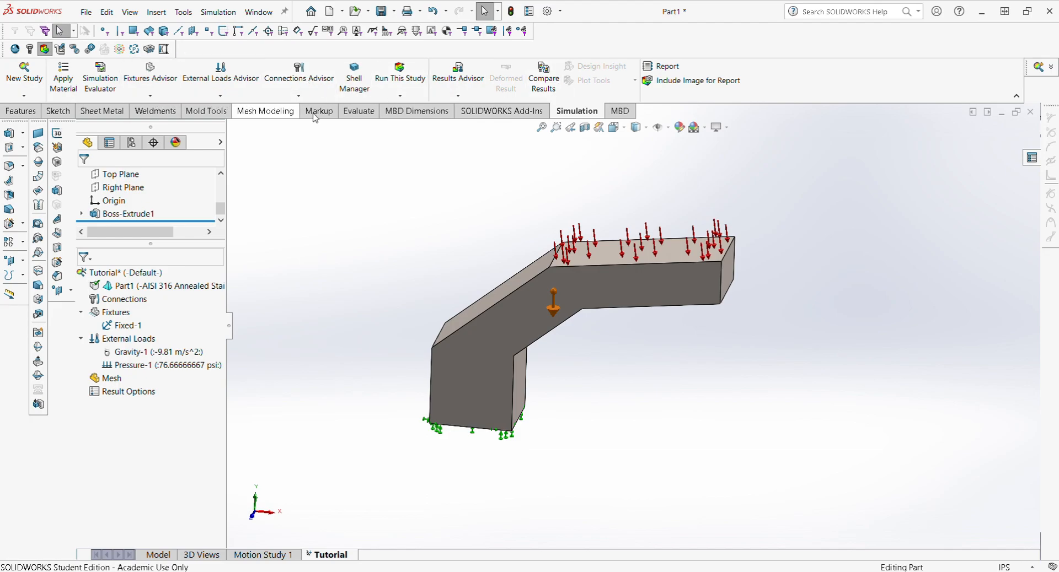
pyautogui.click(399, 76)
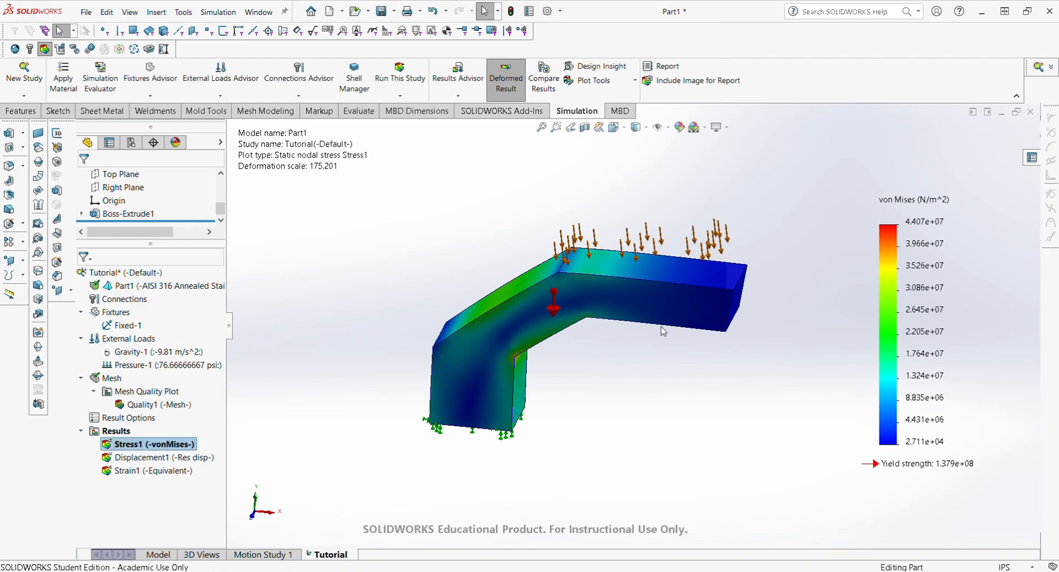
# Step: Edit the von Mises stress plot to use psi units and a floating number format for the legend
pyautogui.moveTo(621, 319); pyautogui.dragTo(660, 307, button='middle')
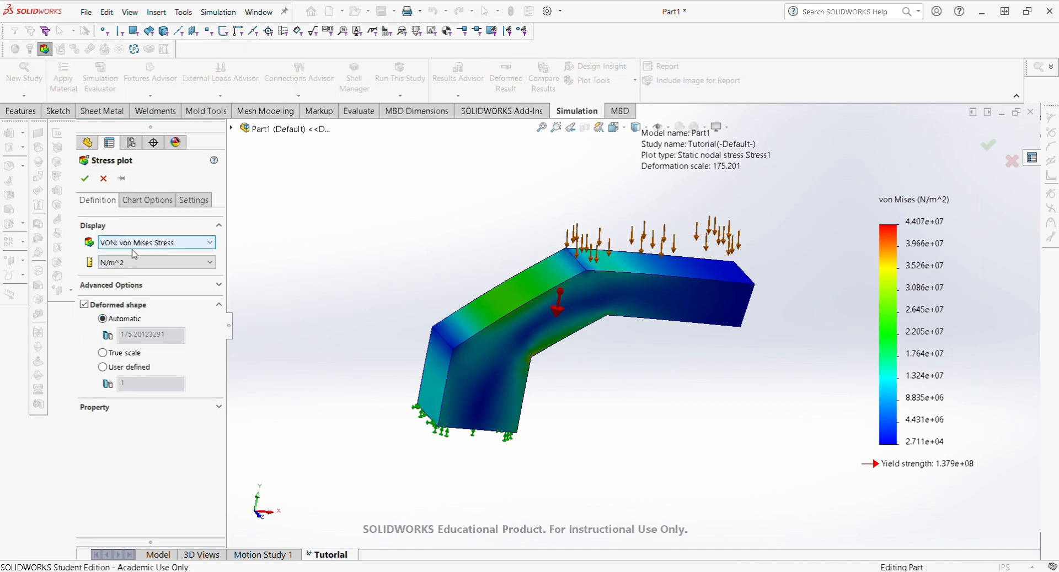
pyautogui.click(132, 288)
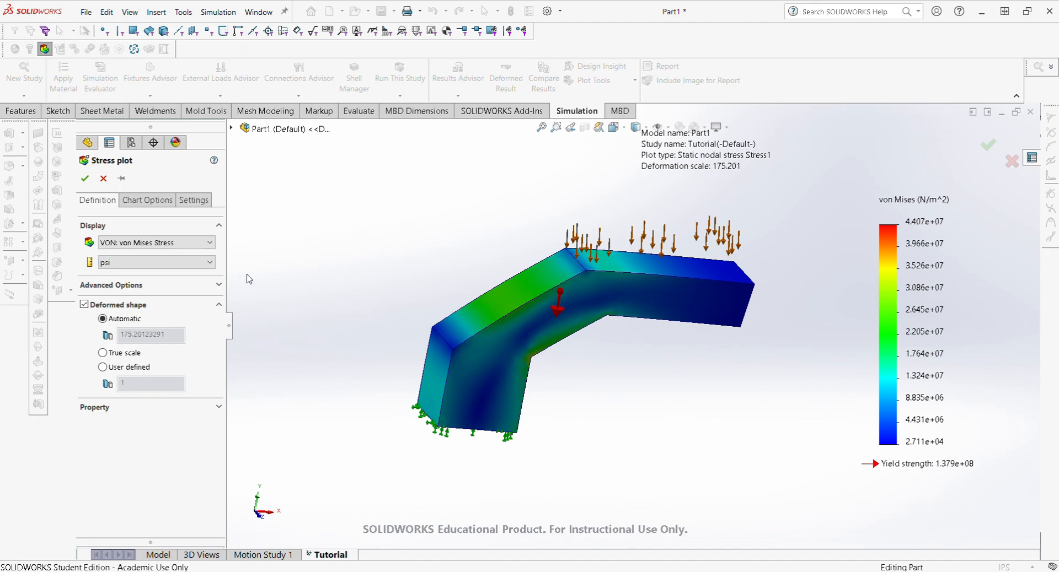
pyautogui.click(218, 285)
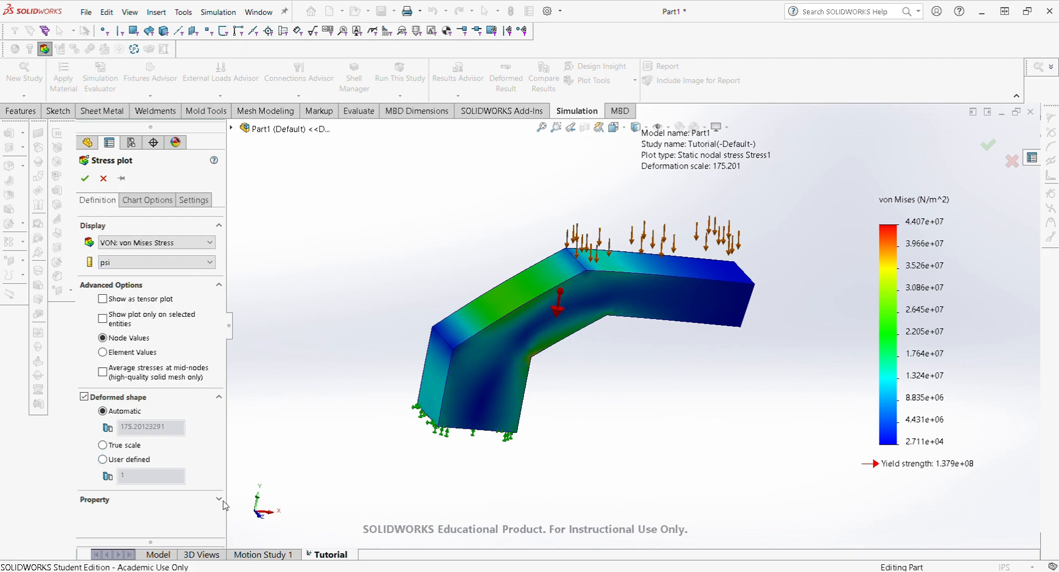
pyautogui.click(163, 202)
pyautogui.scroll(-3, 160, 397)
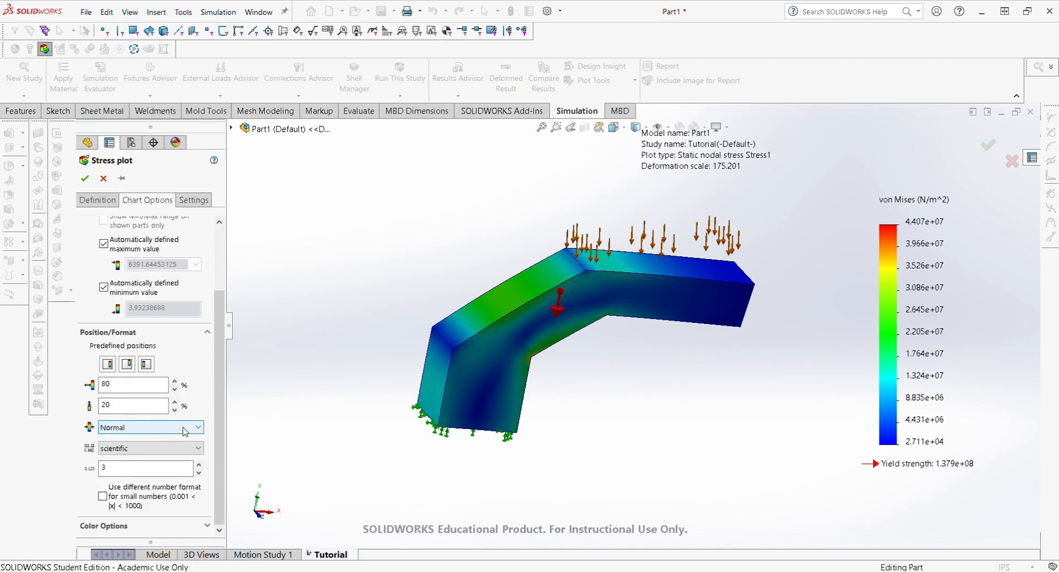
pyautogui.scroll(2, 175, 475)
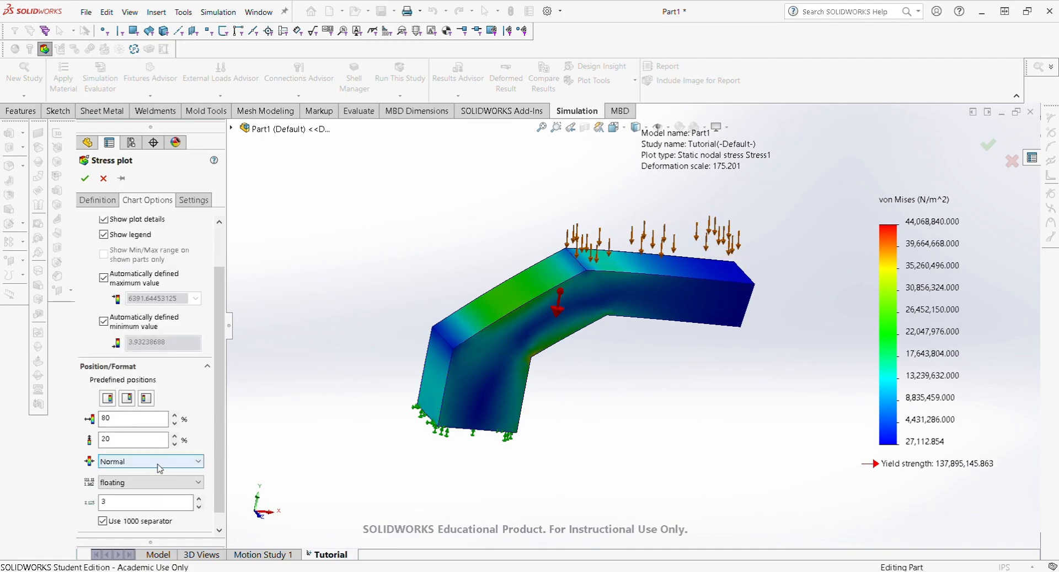
pyautogui.click(84, 179)
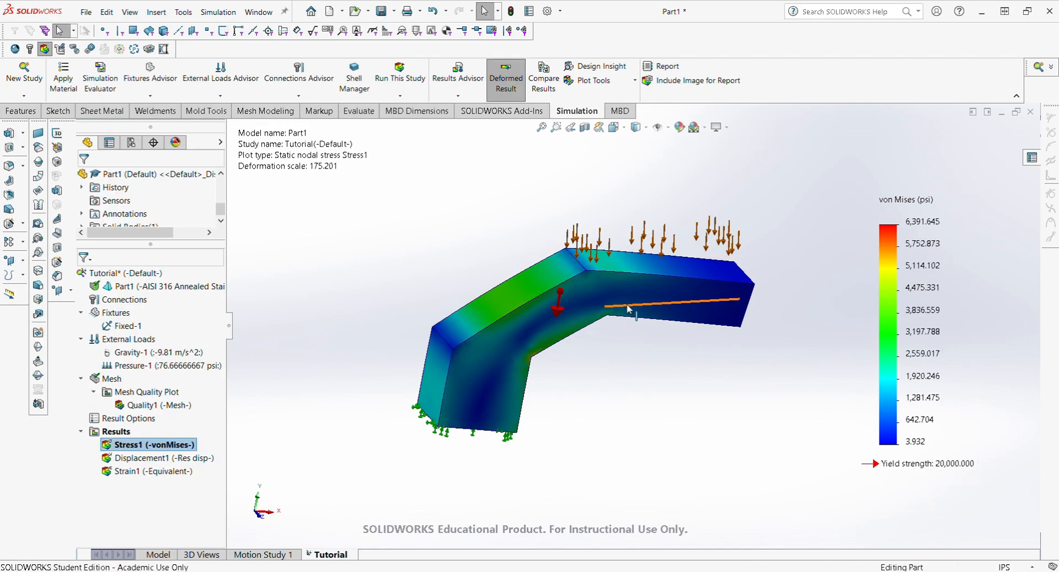
# Step: Examine the von Mises stress distribution over the bracket from several sides, focusing on the inner corner above the vertical leg
pyautogui.moveTo(645, 318); pyautogui.dragTo(587, 355, button='middle')
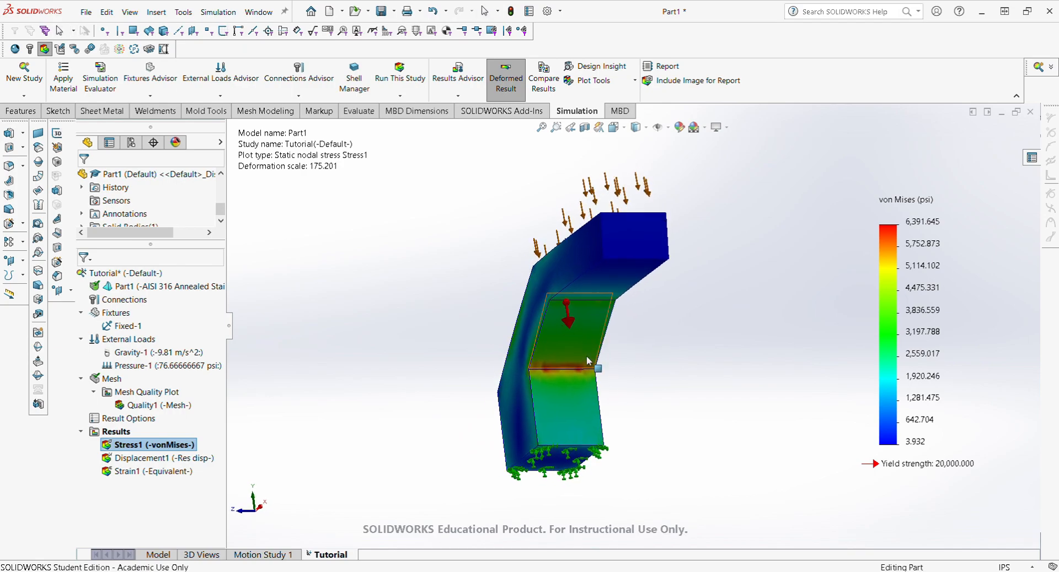
pyautogui.scroll(-3, 564, 370)
pyautogui.scroll(3, 581, 325)
pyautogui.moveTo(584, 415); pyautogui.dragTo(644, 423, button='middle')
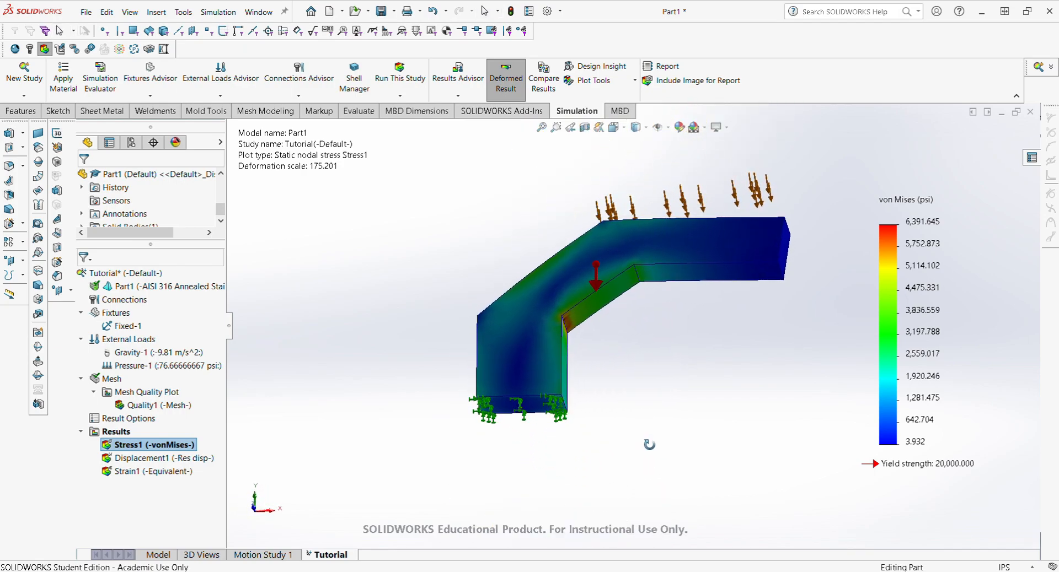
pyautogui.scroll(-10, 563, 303)
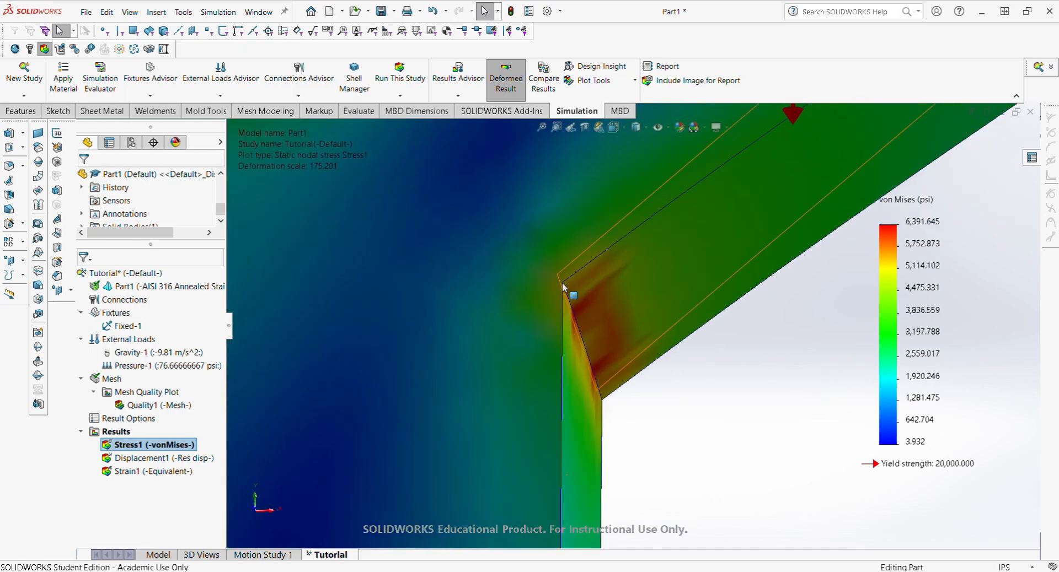
pyautogui.moveTo(573, 307); pyautogui.dragTo(504, 362, button='middle')
pyautogui.scroll(5, 502, 326)
pyautogui.moveTo(501, 286); pyautogui.dragTo(656, 339, button='middle')
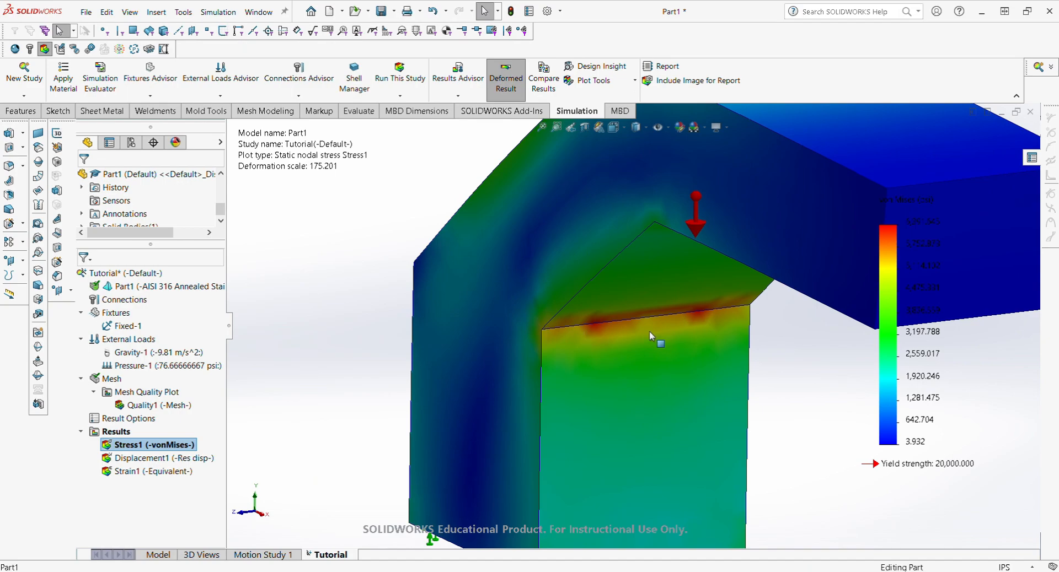
pyautogui.scroll(3, 625, 296)
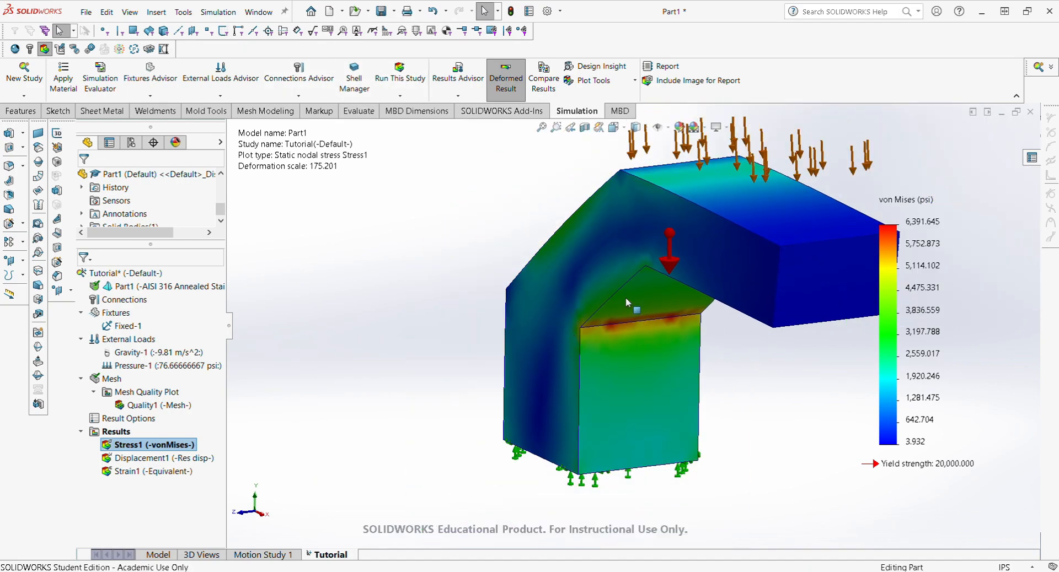
pyautogui.moveTo(625, 296); pyautogui.dragTo(699, 279, button='middle')
pyautogui.scroll(5, 714, 307)
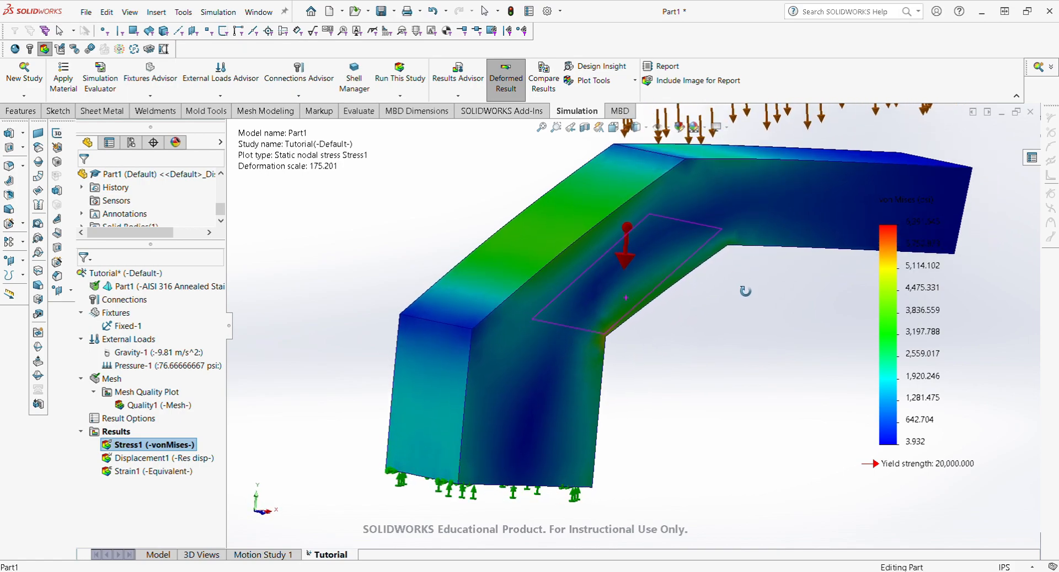
pyautogui.moveTo(791, 262); pyautogui.dragTo(679, 270, button='middle')
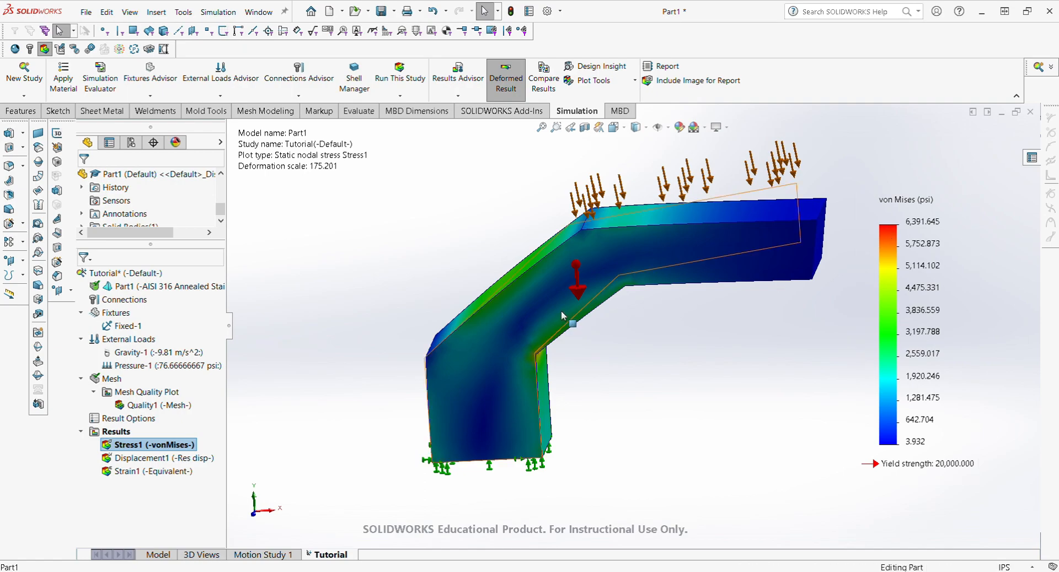
pyautogui.moveTo(584, 331); pyautogui.dragTo(560, 359, button='middle')
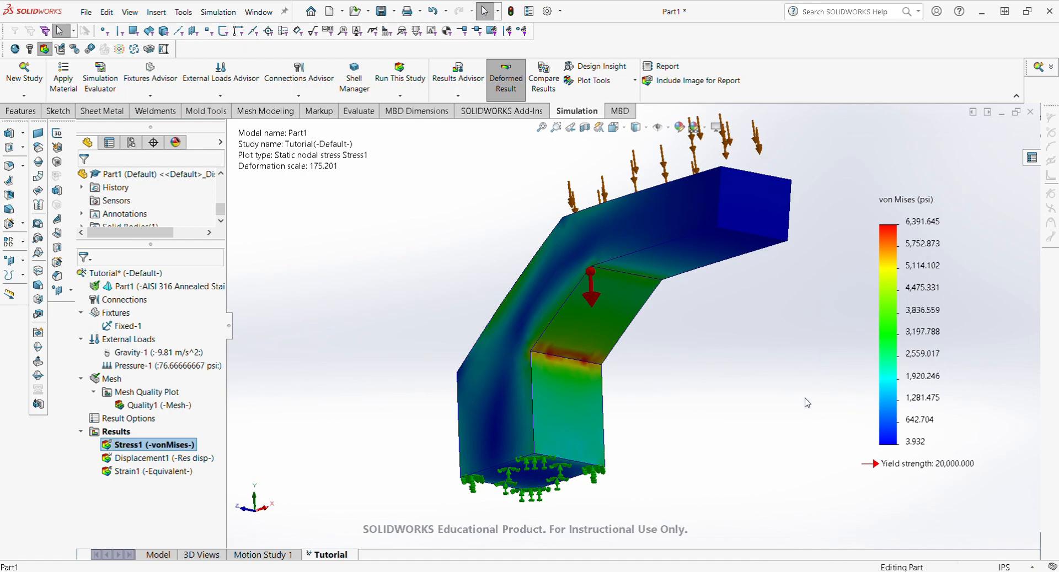
pyautogui.moveTo(568, 353)
pyautogui.mouseDown(button='middle')
pyautogui.moveTo(602, 402)
pyautogui.moveTo(560, 360)
pyautogui.mouseUp(button='middle')
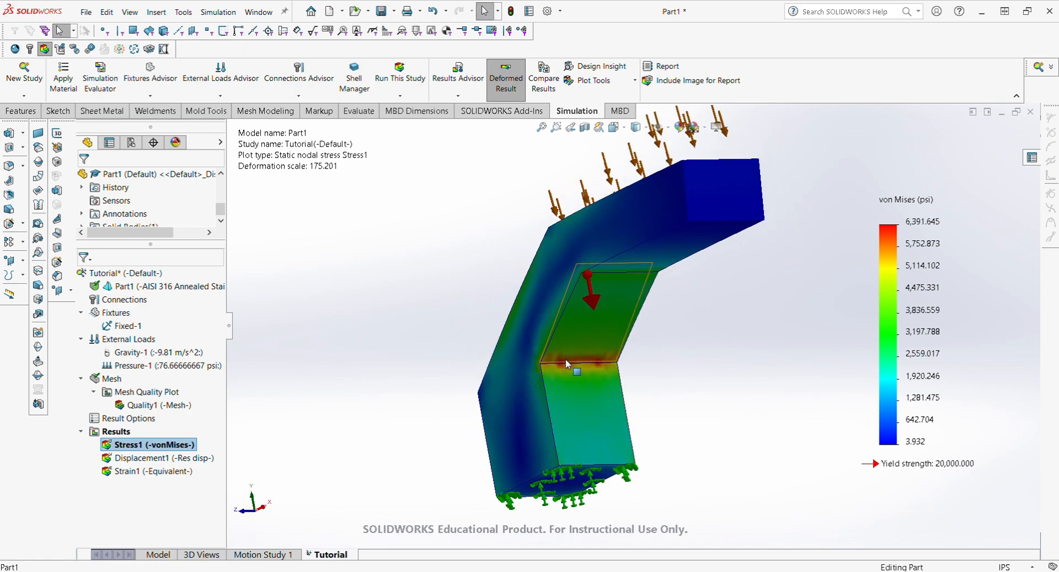
pyautogui.moveTo(637, 230); pyautogui.dragTo(557, 259, button='middle')
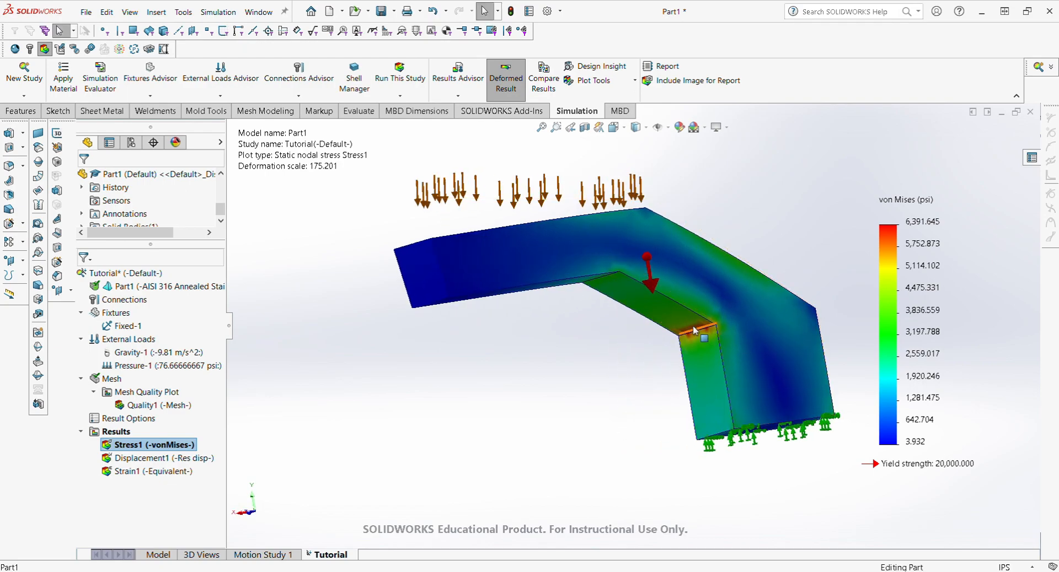
pyautogui.moveTo(726, 316); pyautogui.dragTo(732, 257, button='middle')
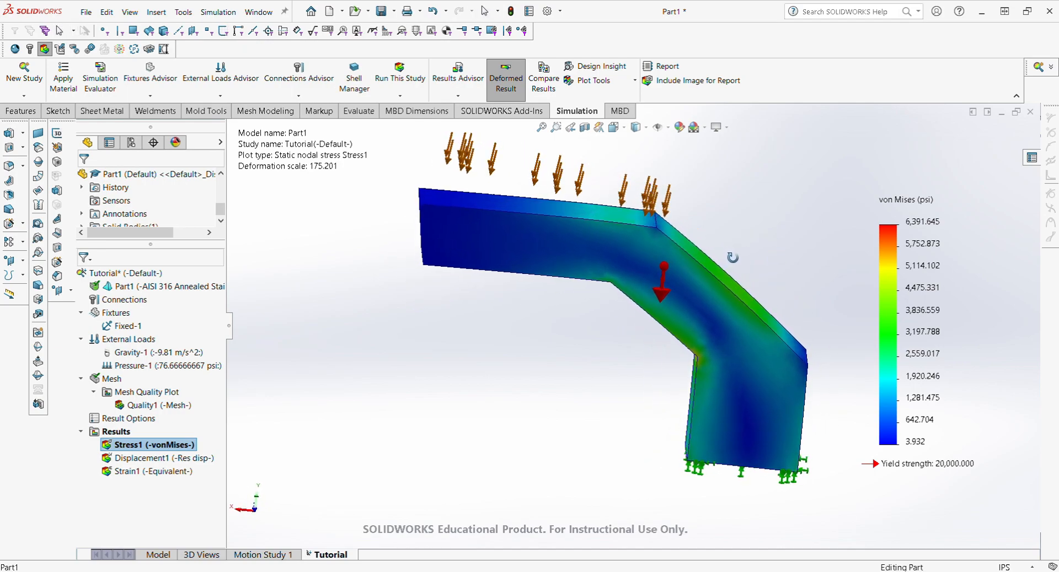
# Step: Turn the deformed result display off and back on to compare the undeformed and deformed bracket shapes
pyautogui.click(514, 88)
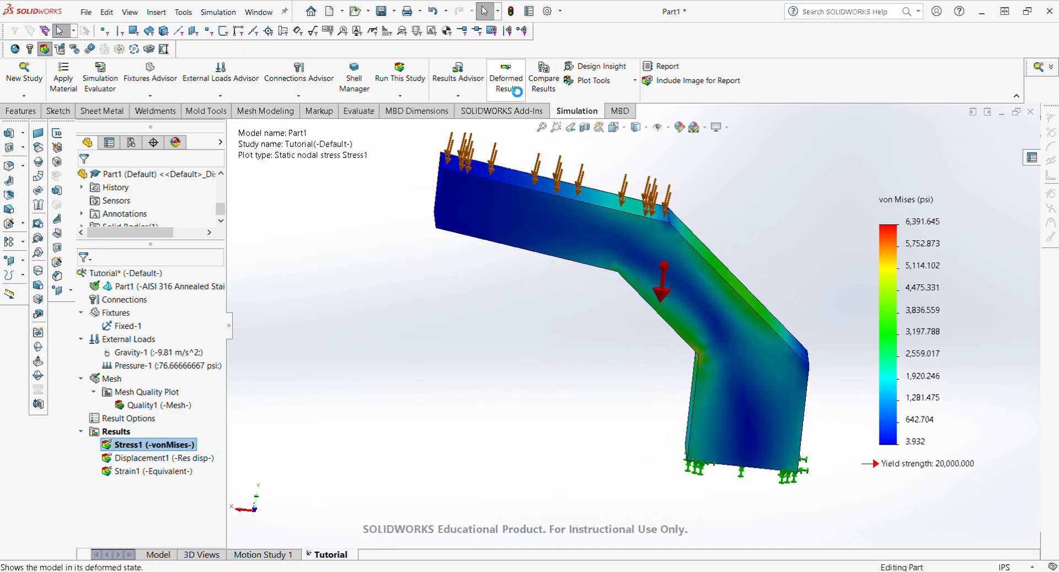
pyautogui.click(514, 88)
pyautogui.moveTo(474, 205); pyautogui.dragTo(499, 239, button='middle')
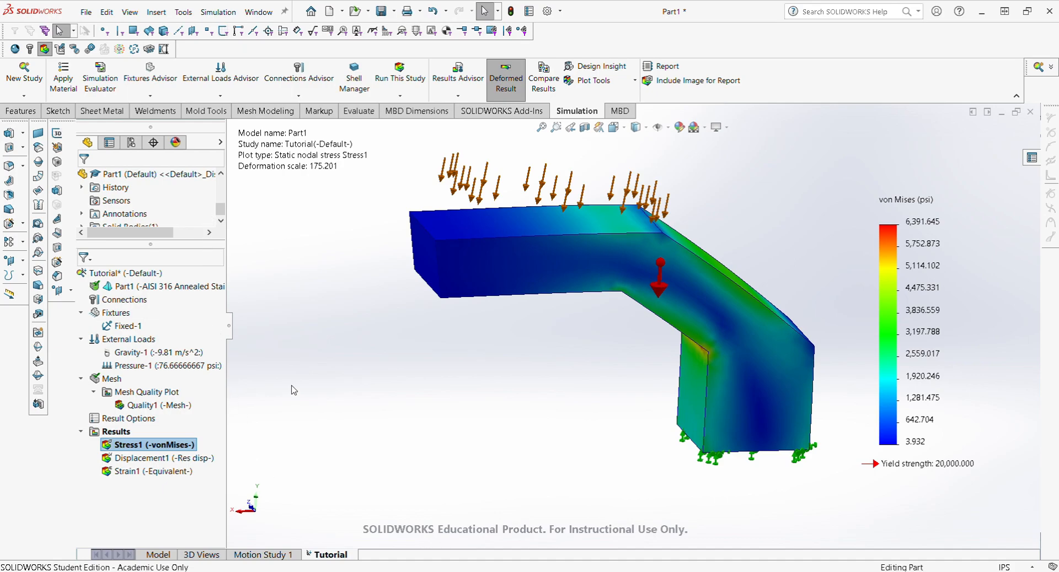
# Step: Compare the von Mises stress plot without and with the deformed result once more
pyautogui.click(511, 85)
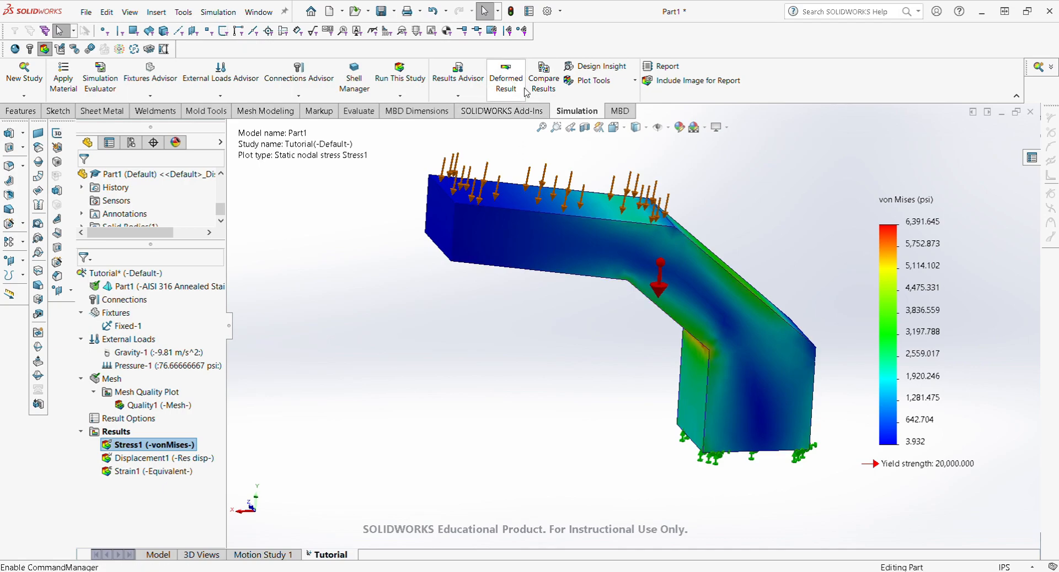
pyautogui.click(511, 85)
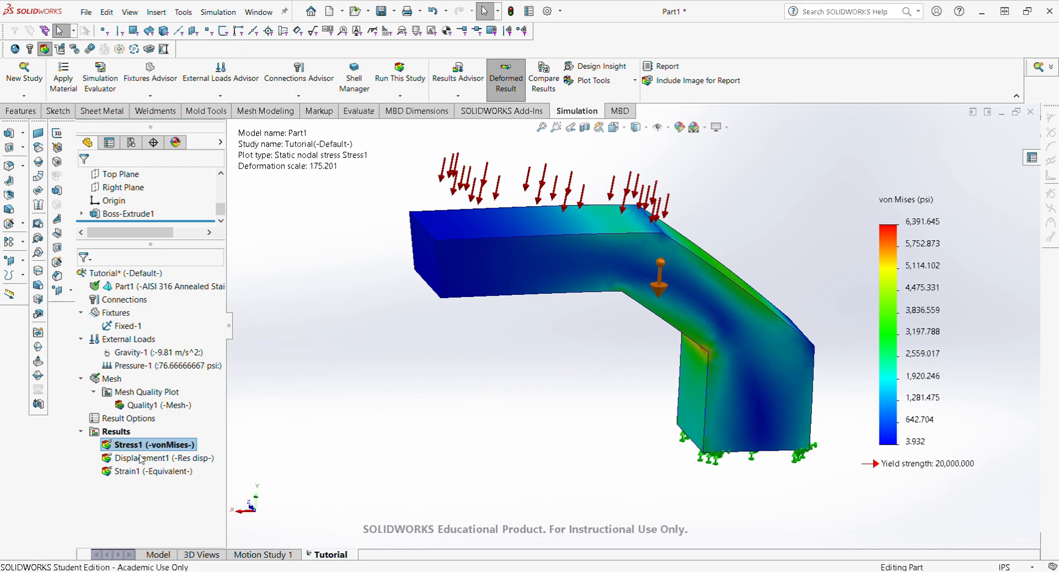
# Step: Show the resultant displacement plot and set its deformed shape to true scale
pyautogui.doubleClick(147, 458)
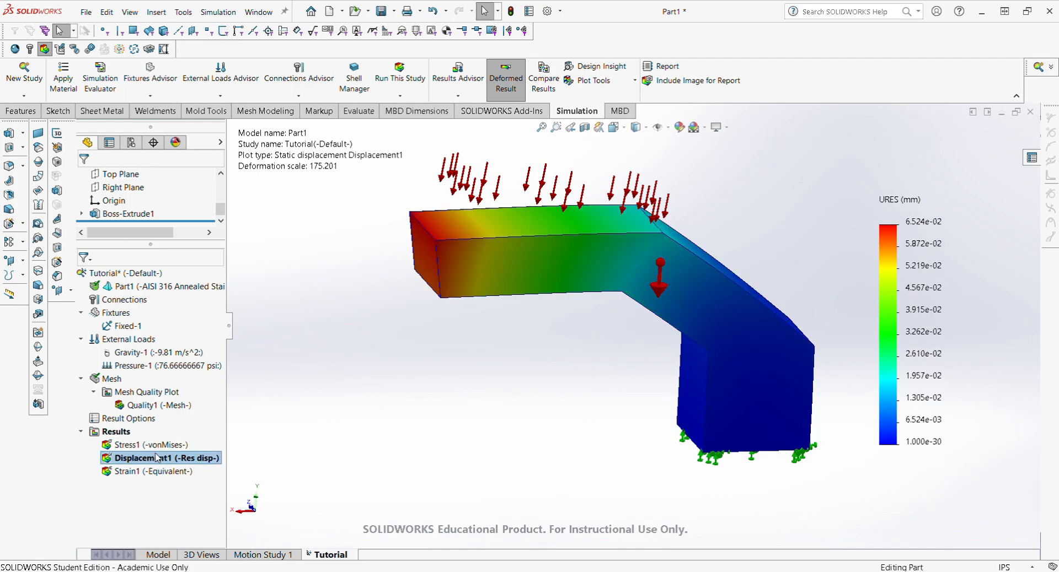
pyautogui.doubleClick(155, 459)
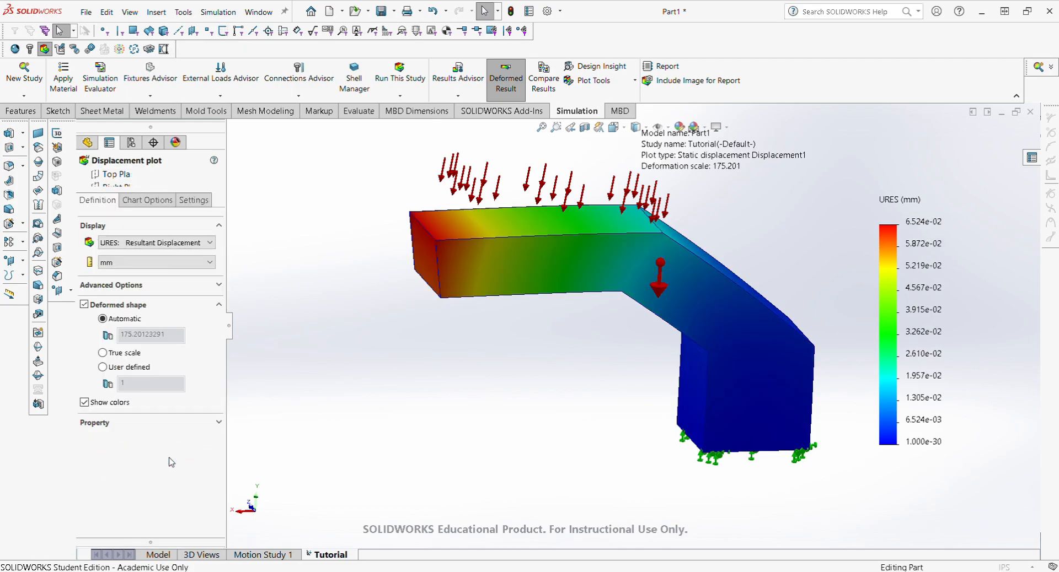
pyautogui.click(102, 354)
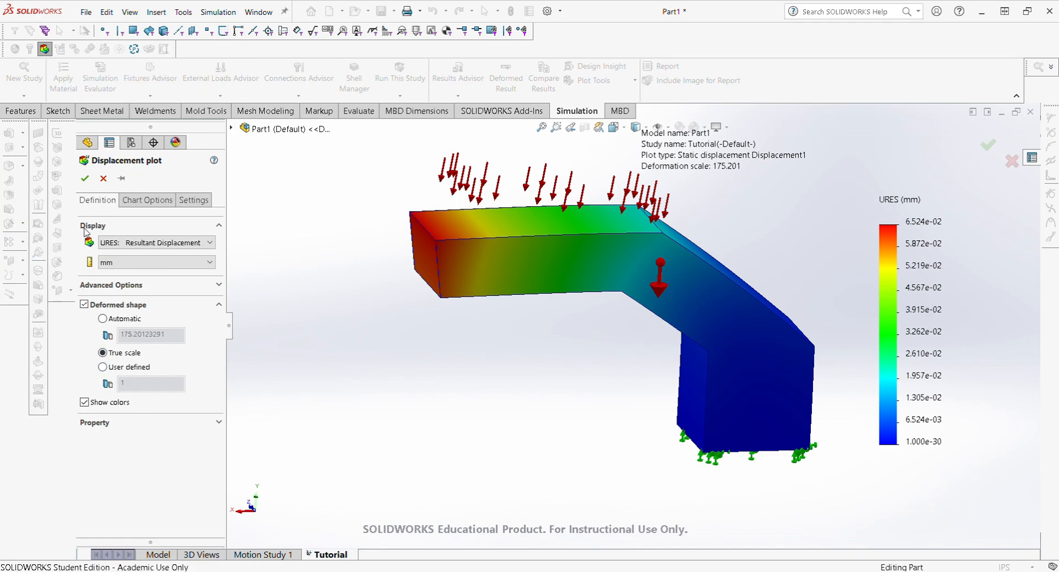
pyautogui.click(85, 178)
# Step: Examine the true-scale displacement closely along the upper edge at the free end of the bracket's arm
pyautogui.moveTo(510, 221); pyautogui.dragTo(452, 188, button='middle')
pyautogui.scroll(-10, 501, 289)
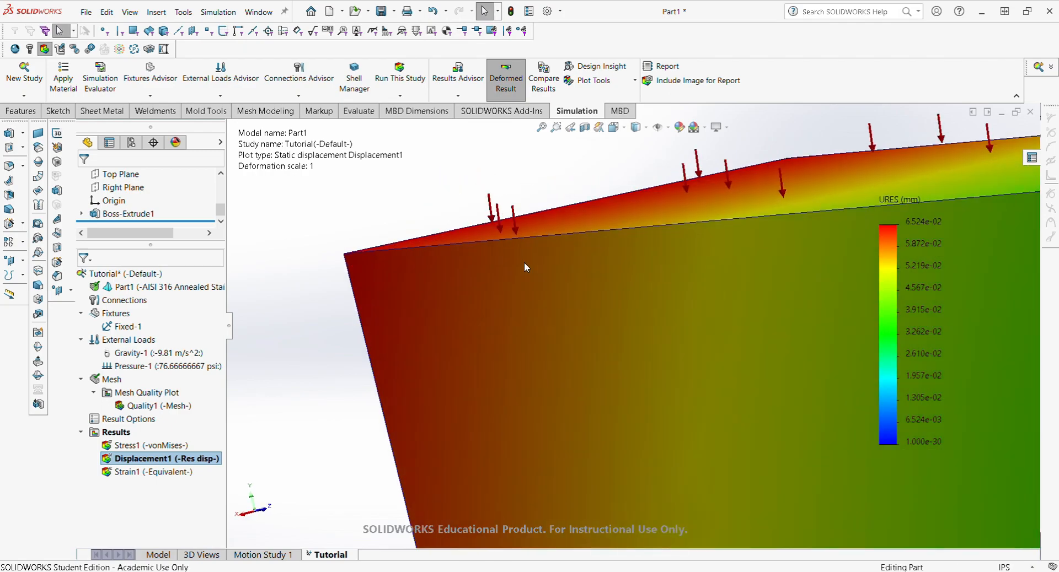
pyautogui.moveTo(510, 253); pyautogui.dragTo(513, 239, button='middle')
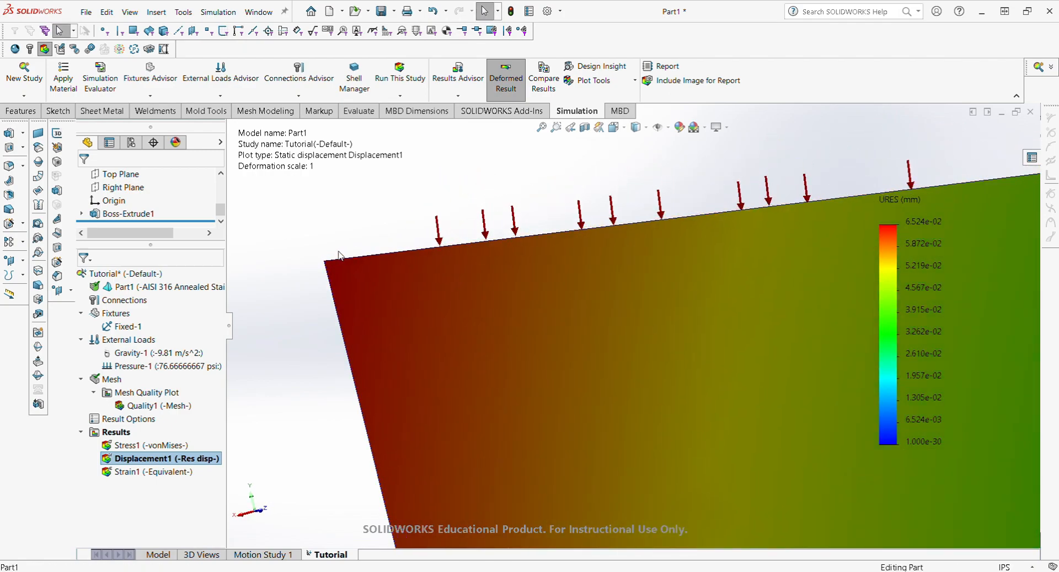
pyautogui.scroll(-2, 337, 262)
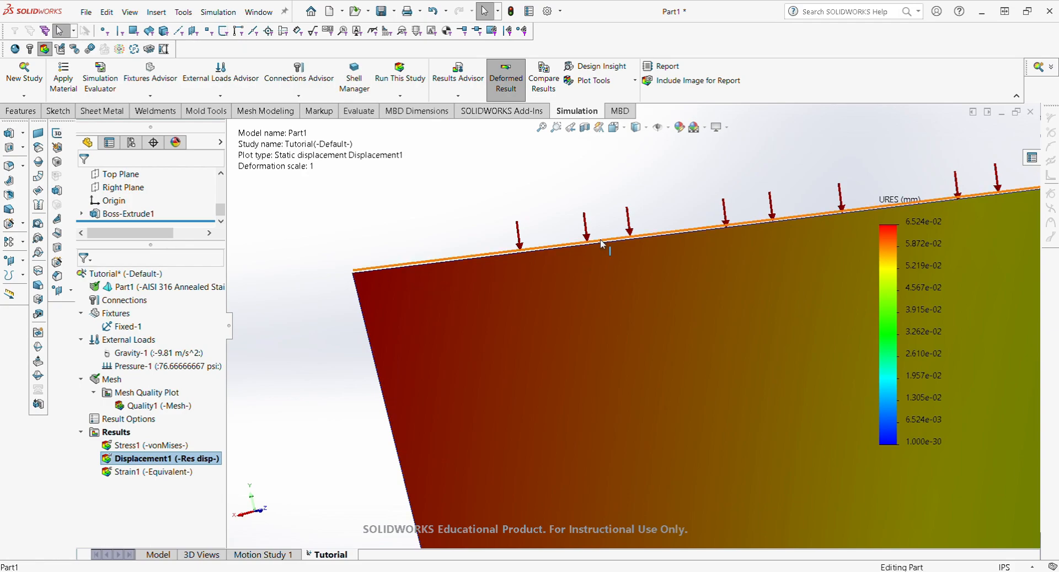
pyautogui.moveTo(696, 247); pyautogui.dragTo(657, 283, button='middle')
pyautogui.scroll(5, 657, 285)
pyautogui.scroll(-2, 760, 341)
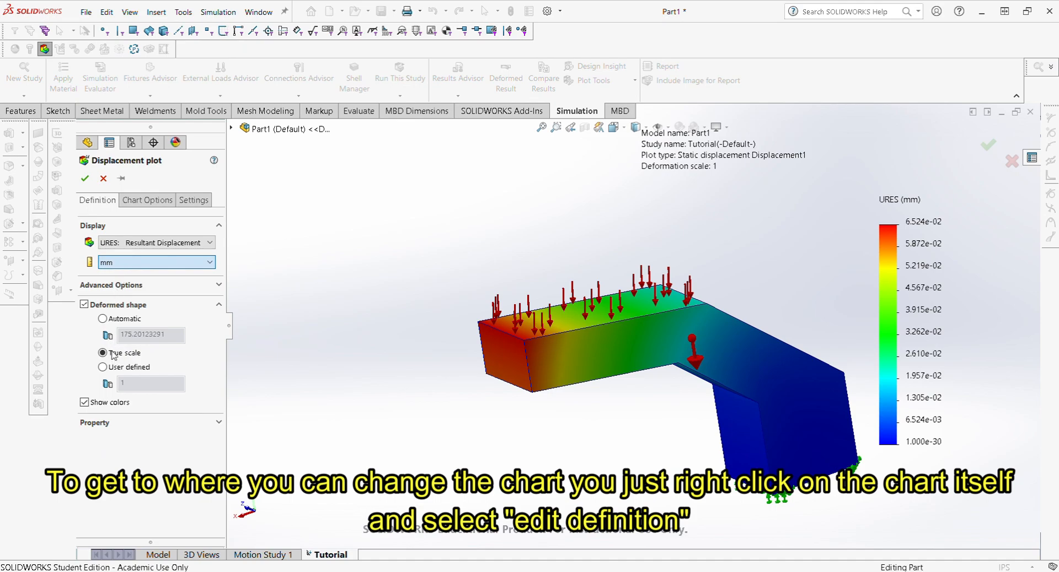
# Step: Set the displacement plot's units to inches and its legend number format to floating
pyautogui.click(127, 294)
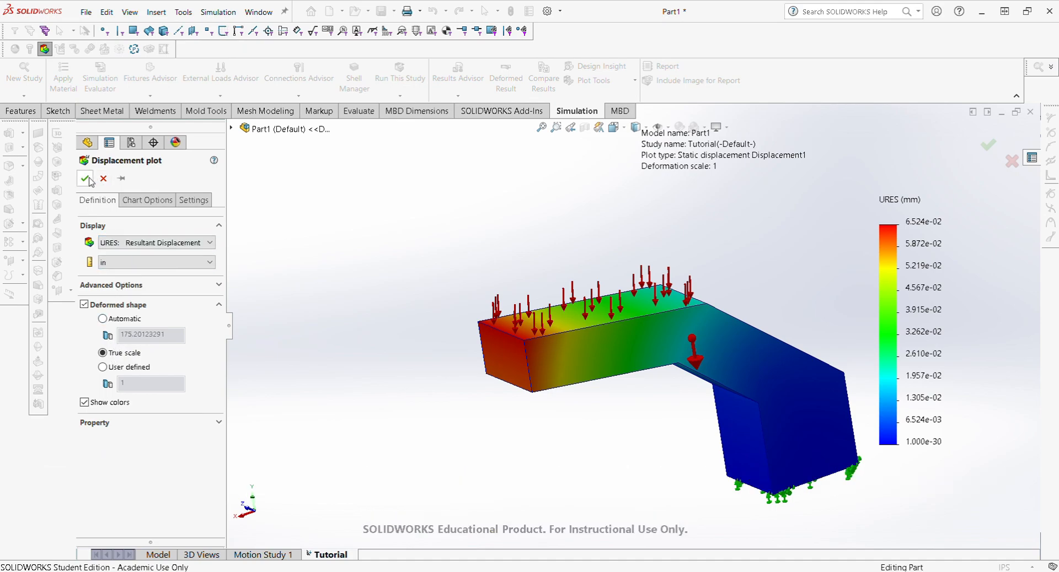
pyautogui.click(148, 201)
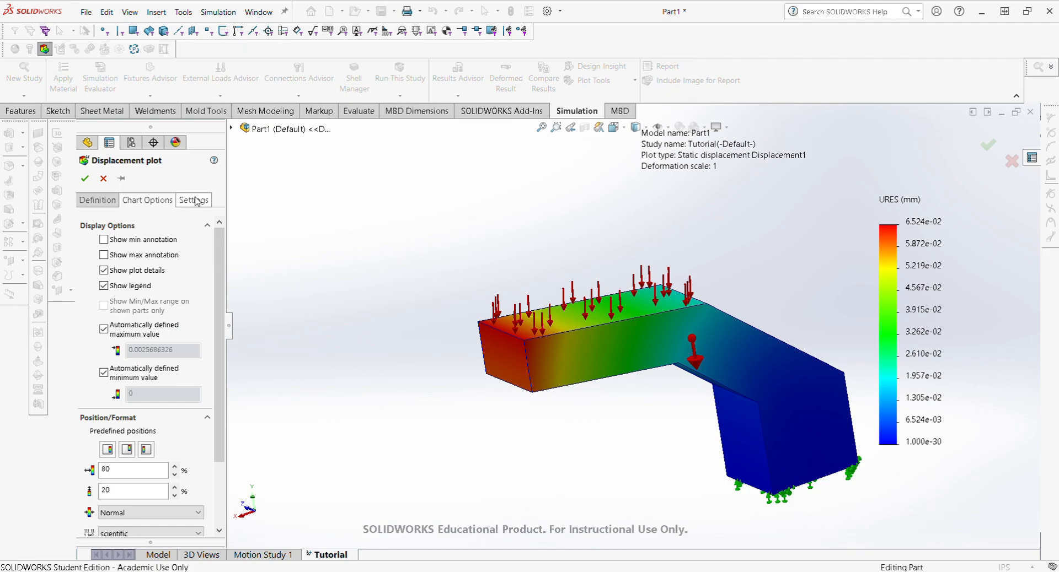
pyautogui.scroll(-3, 188, 353)
pyautogui.click(184, 452)
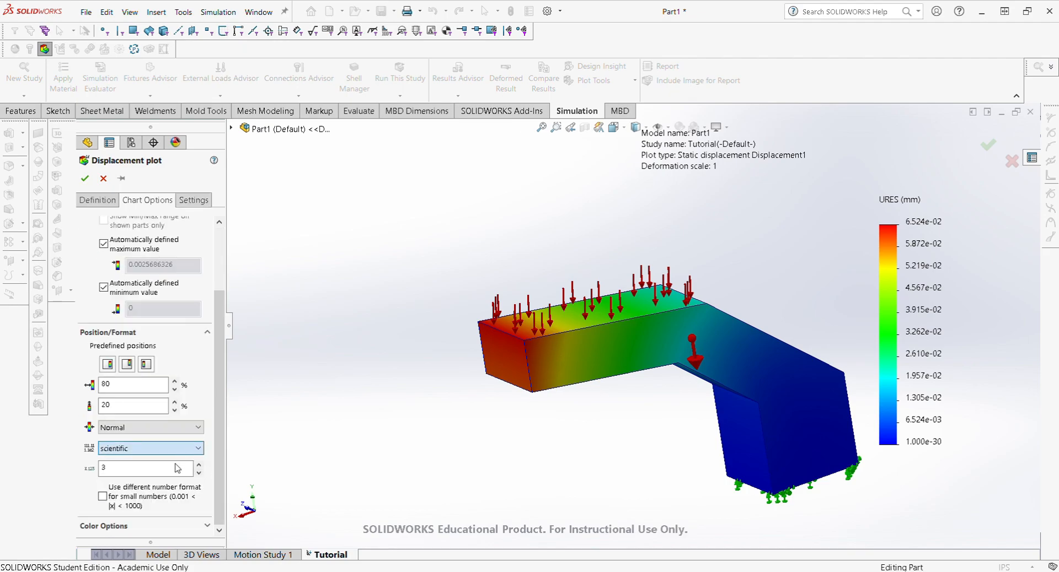
pyautogui.click(174, 470)
pyautogui.click(84, 179)
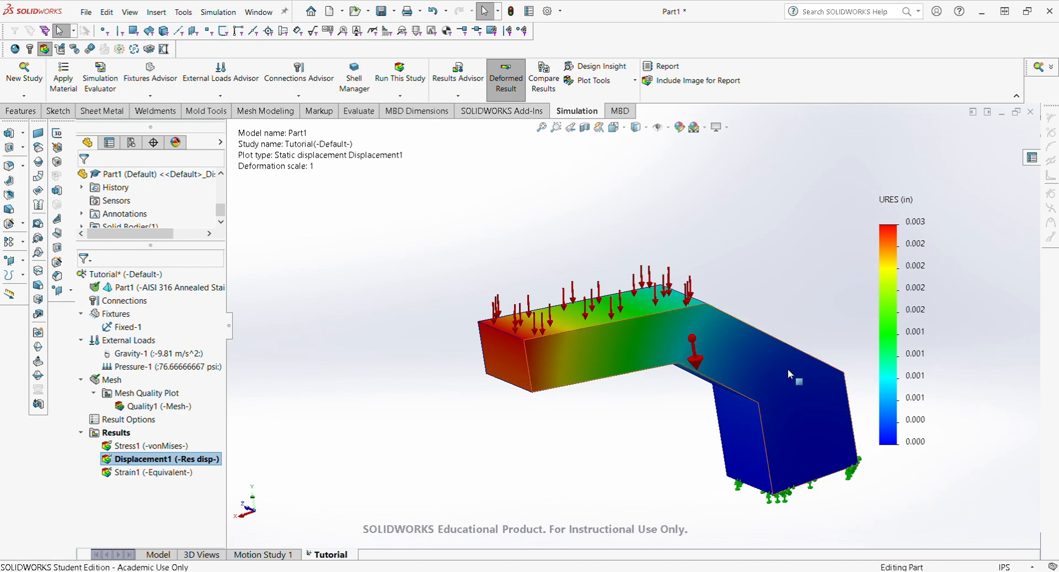
# Step: Examine the displacement distribution from the bracket's loaded free end down to its fixed base, viewing it from several sides
pyautogui.scroll(-1, 528, 350)
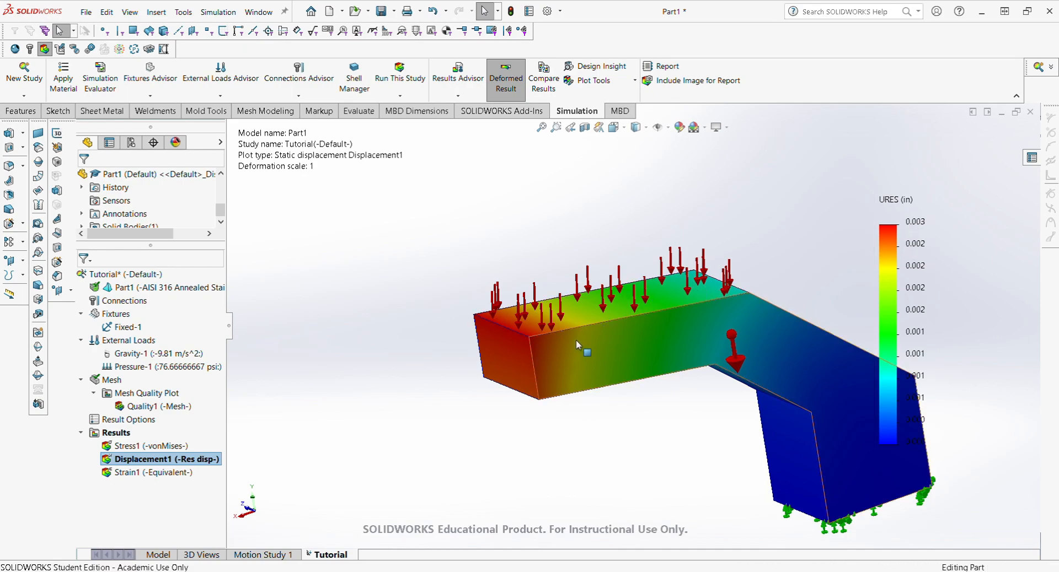
pyautogui.moveTo(576, 340); pyautogui.dragTo(651, 331, button='middle')
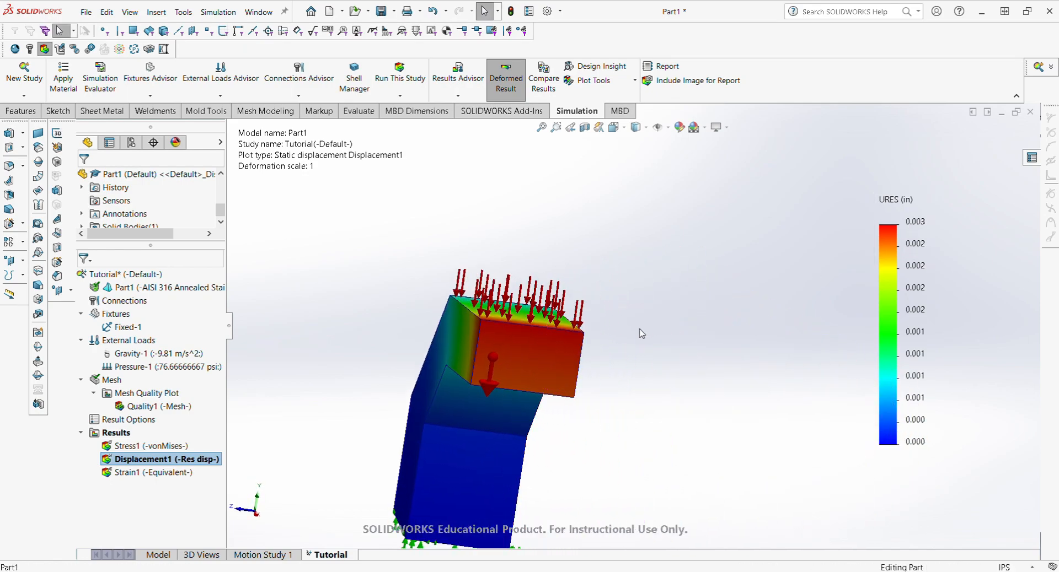
pyautogui.scroll(3, 659, 295)
pyautogui.moveTo(567, 341); pyautogui.dragTo(694, 348, button='middle')
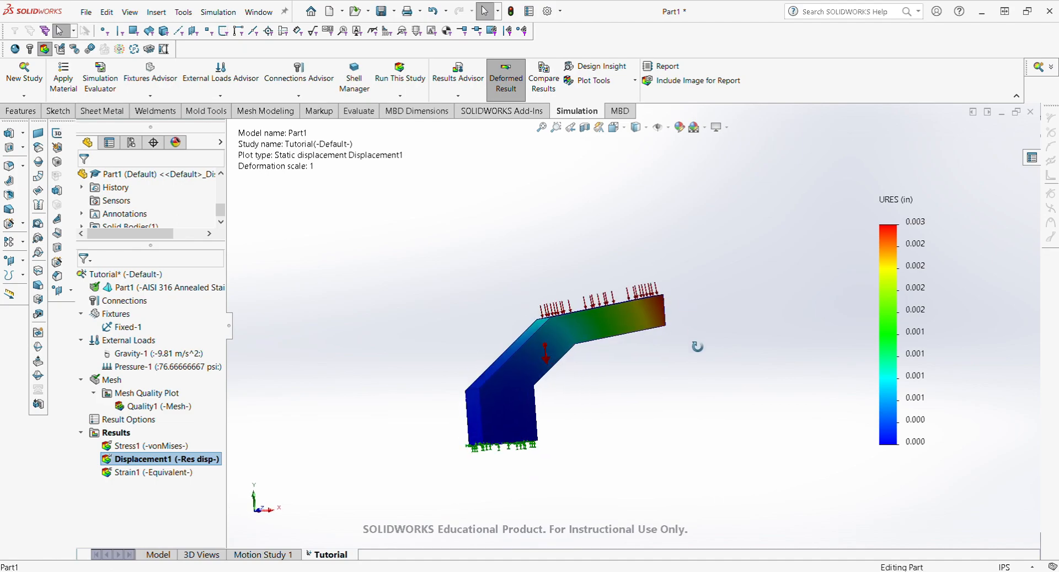
pyautogui.scroll(-3, 544, 435)
pyautogui.scroll(-3, 544, 435)
pyautogui.scroll(3, 423, 352)
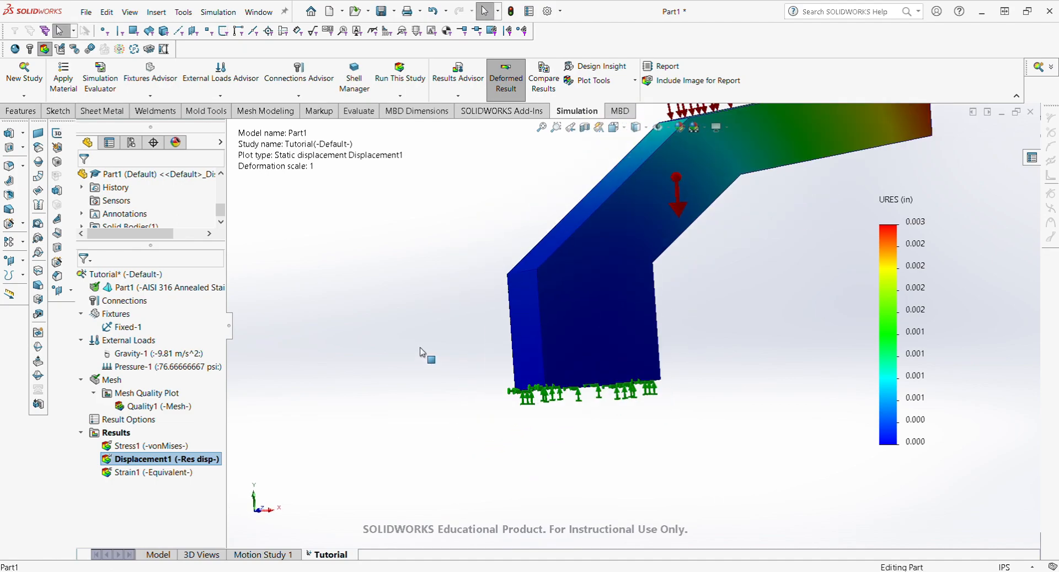
pyautogui.moveTo(614, 354); pyautogui.dragTo(631, 397, button='middle')
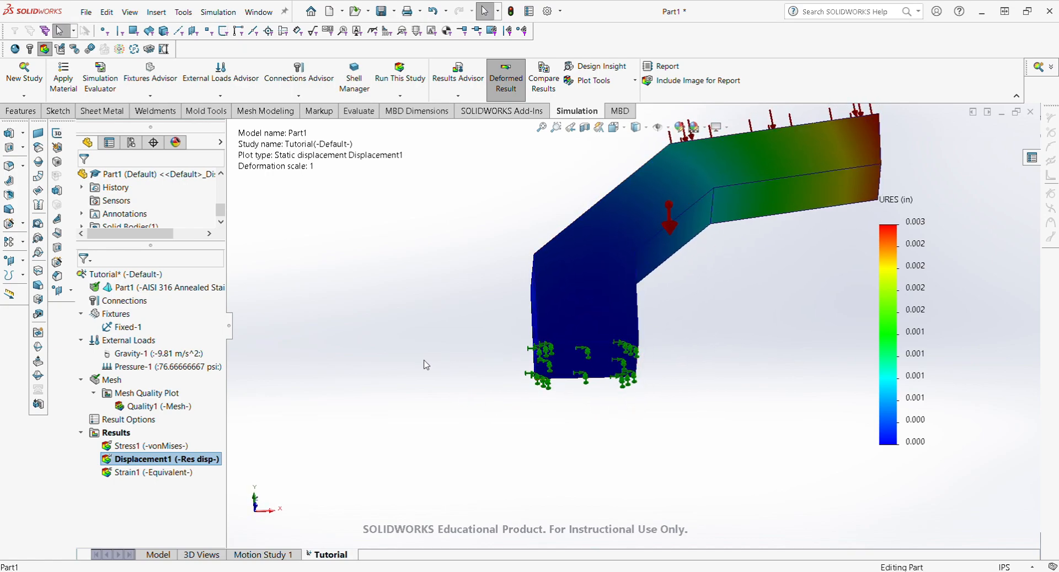
pyautogui.scroll(3, 386, 368)
pyautogui.scroll(-2, 647, 358)
pyautogui.moveTo(596, 341); pyautogui.dragTo(597, 432, button='middle')
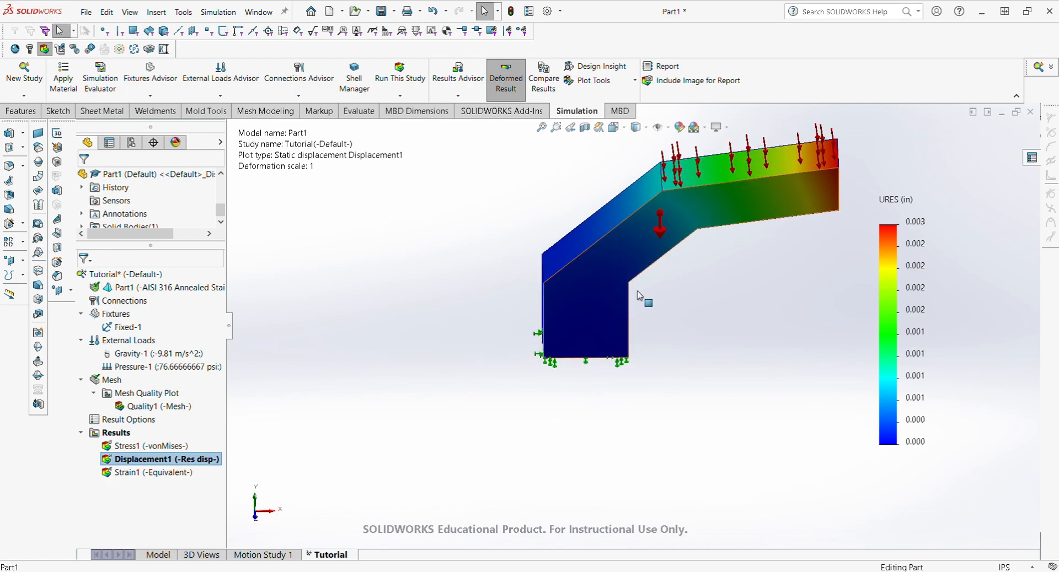
pyautogui.scroll(3, 640, 298)
pyautogui.scroll(-2, 836, 278)
pyautogui.scroll(2, 674, 389)
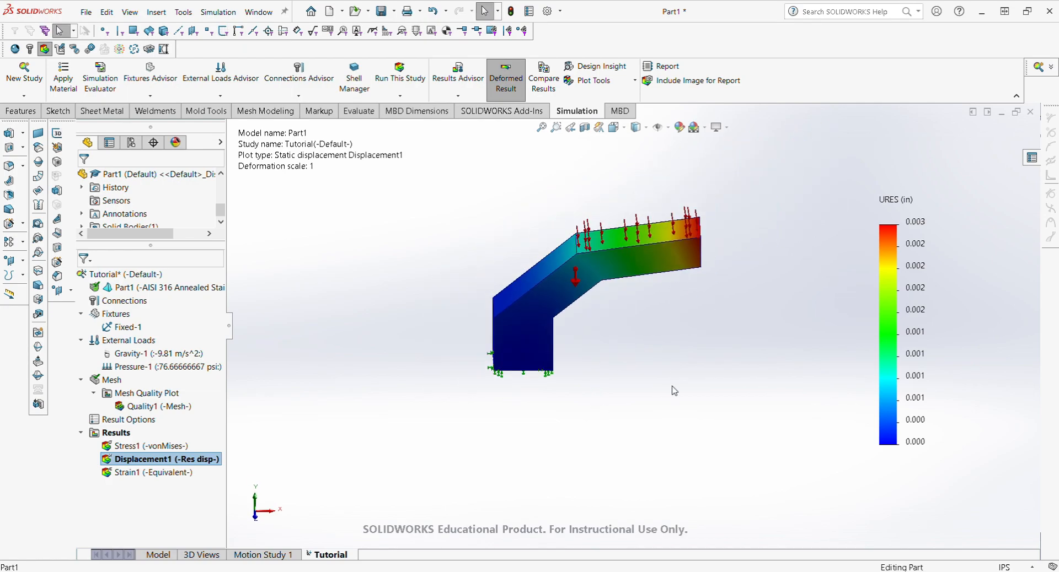
pyautogui.scroll(-1, 575, 266)
pyautogui.moveTo(512, 327); pyautogui.dragTo(516, 349, button='middle')
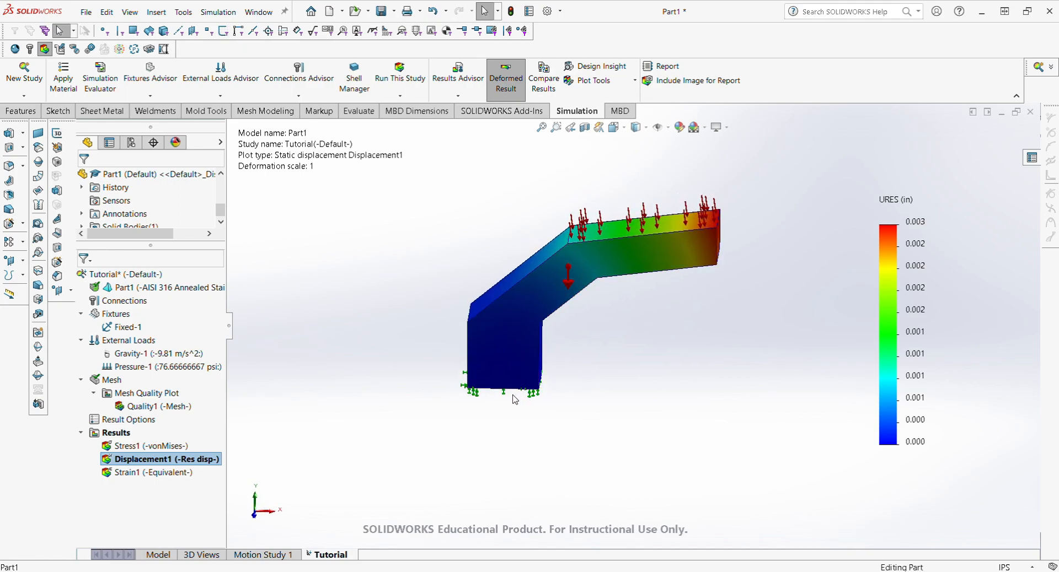
pyautogui.scroll(-5, 485, 391)
pyautogui.scroll(5, 690, 315)
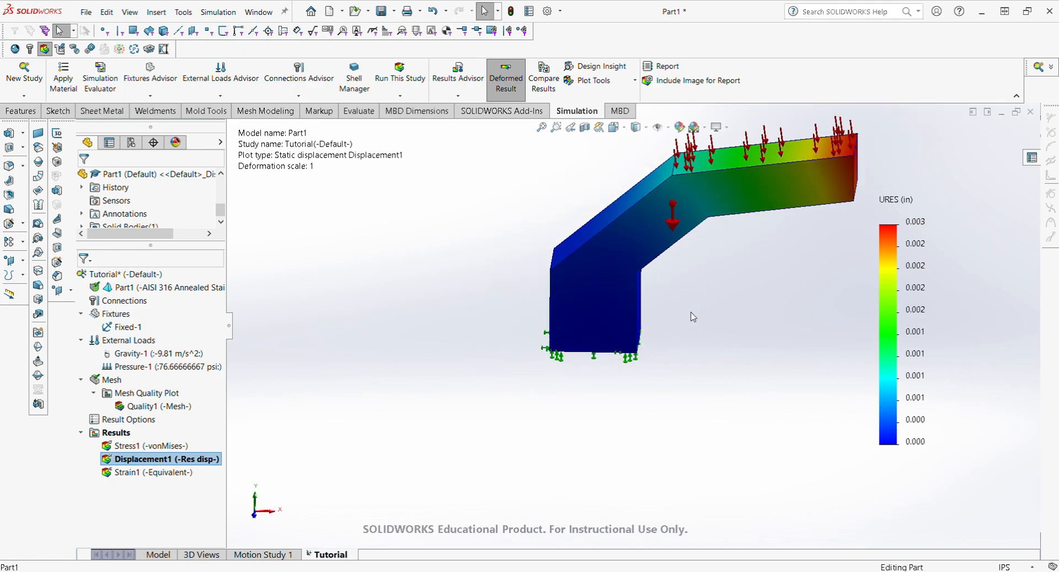
pyautogui.scroll(-2, 906, 179)
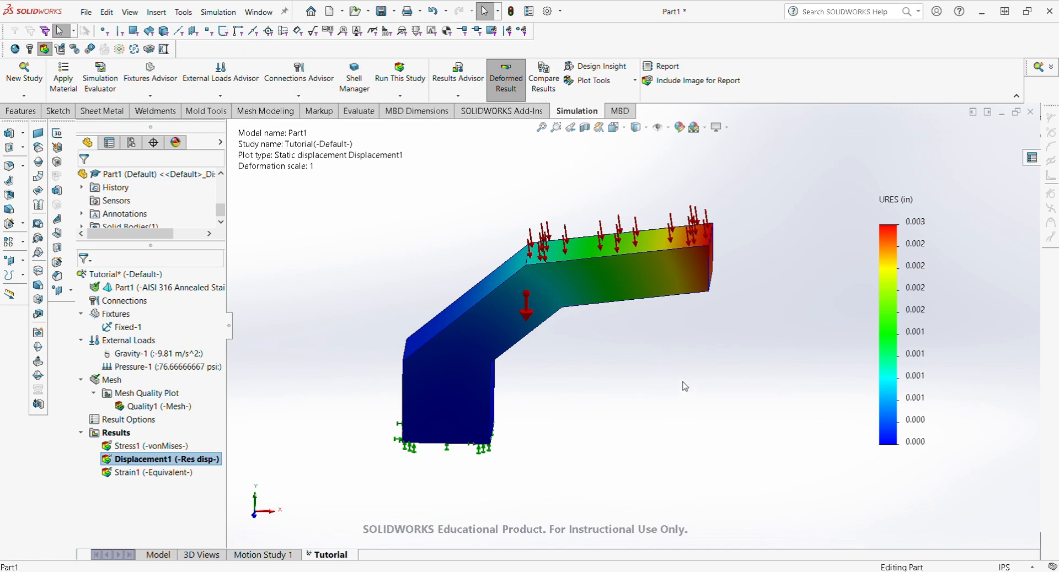
pyautogui.scroll(-3, 537, 367)
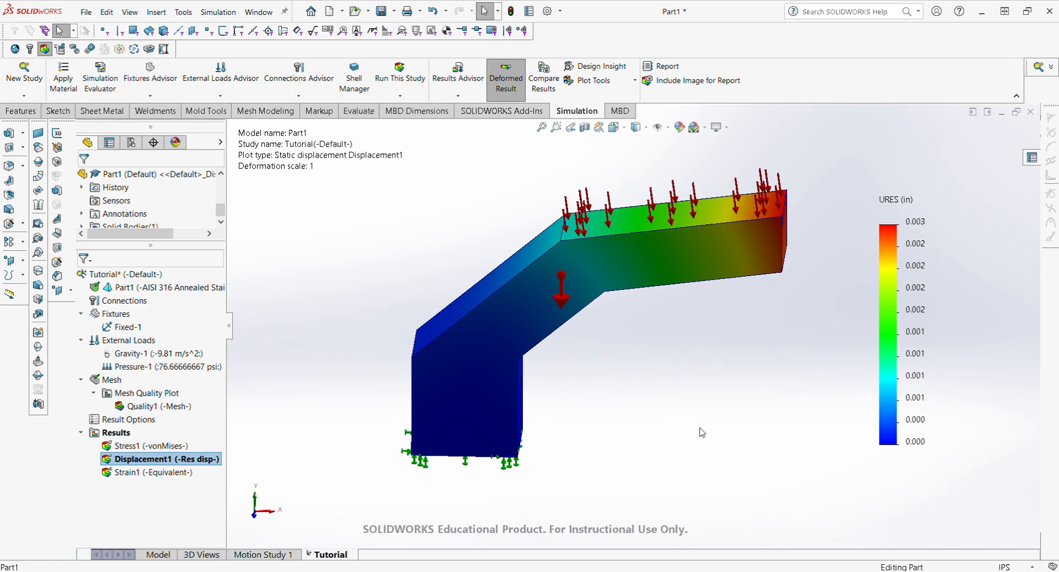
pyautogui.moveTo(748, 348); pyautogui.dragTo(601, 369, button='middle')
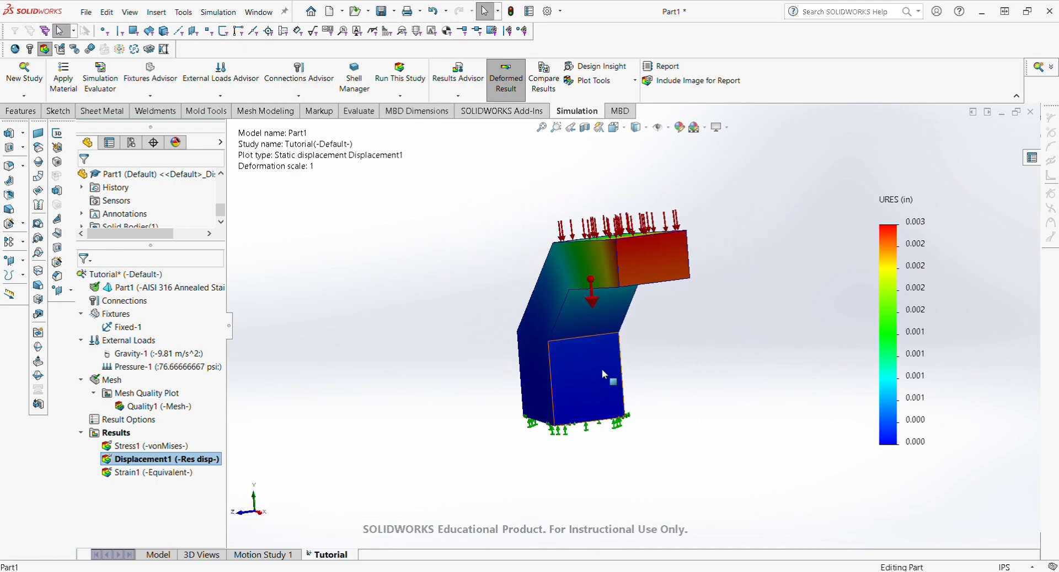
pyautogui.scroll(-1, 743, 319)
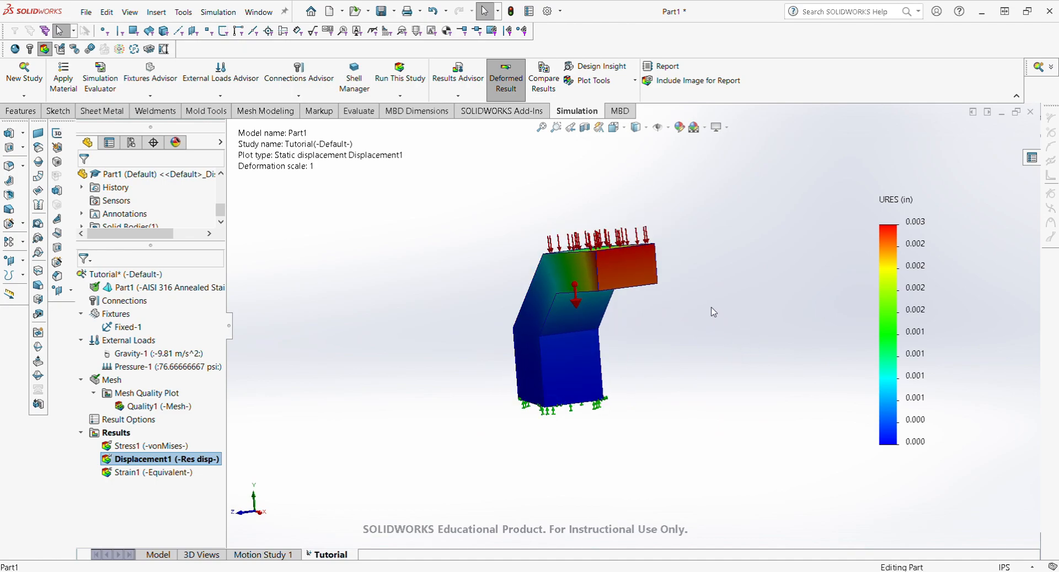
pyautogui.moveTo(591, 319); pyautogui.dragTo(452, 275, button='middle')
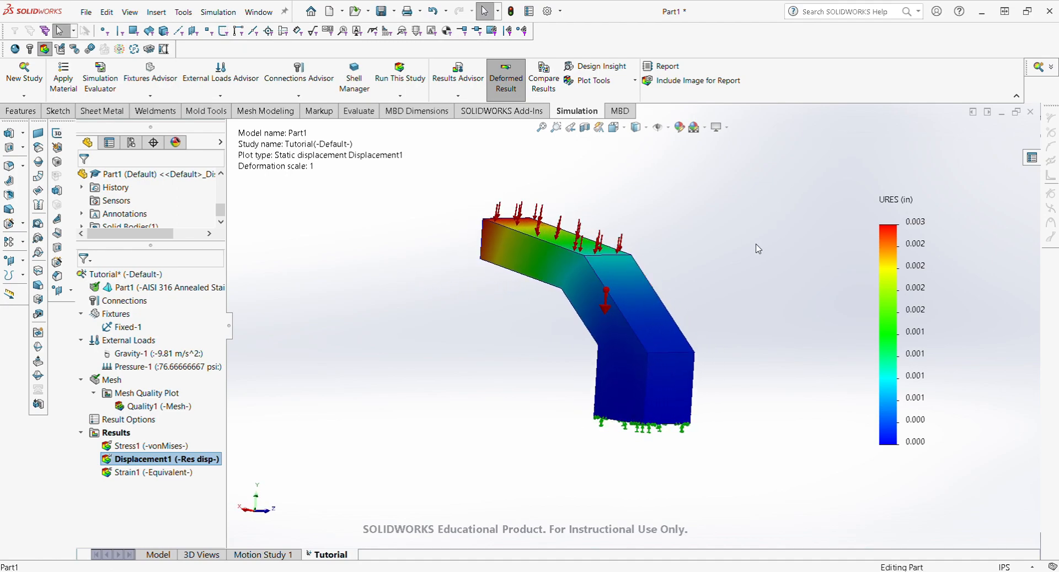